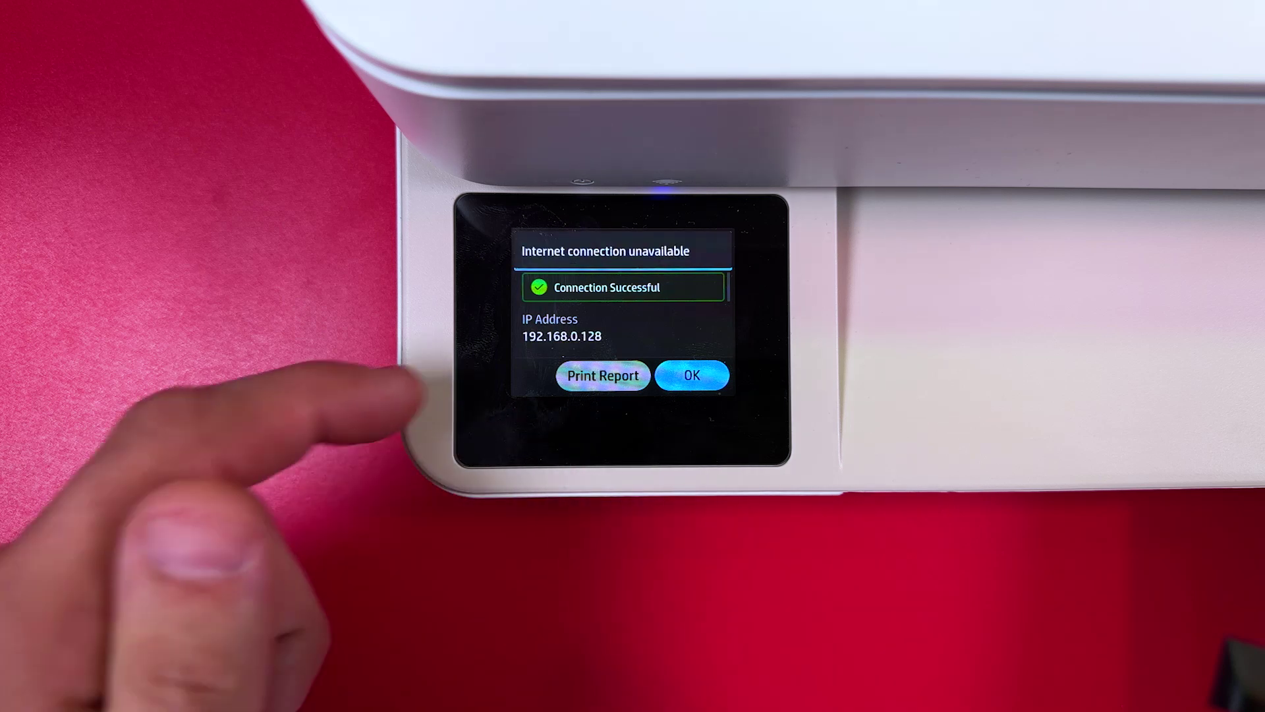
Review the My Wi-Fi 5 GHz connection details, then return the printer to its home screen
{"action": "scroll", "coordinate": [623, 316], "scroll_direction": "down", "scroll_amount": 2}
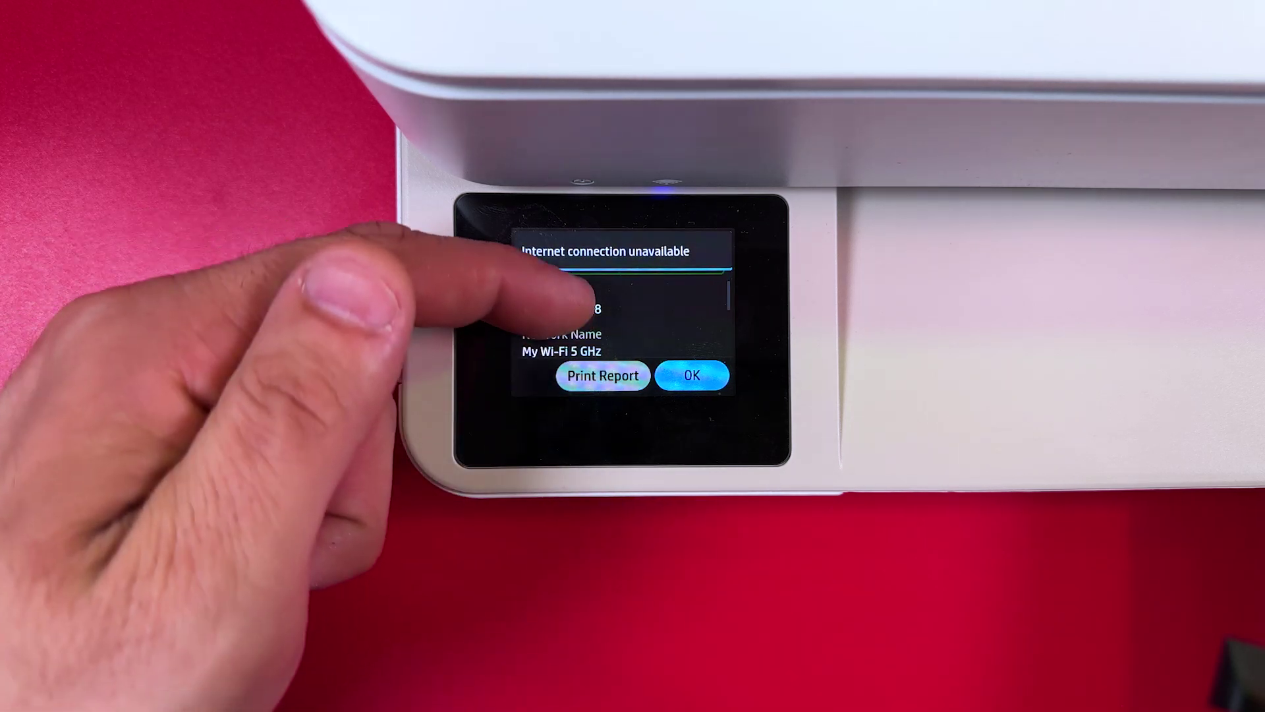
{"action": "scroll", "coordinate": [622, 316], "scroll_direction": "down", "scroll_amount": 3}
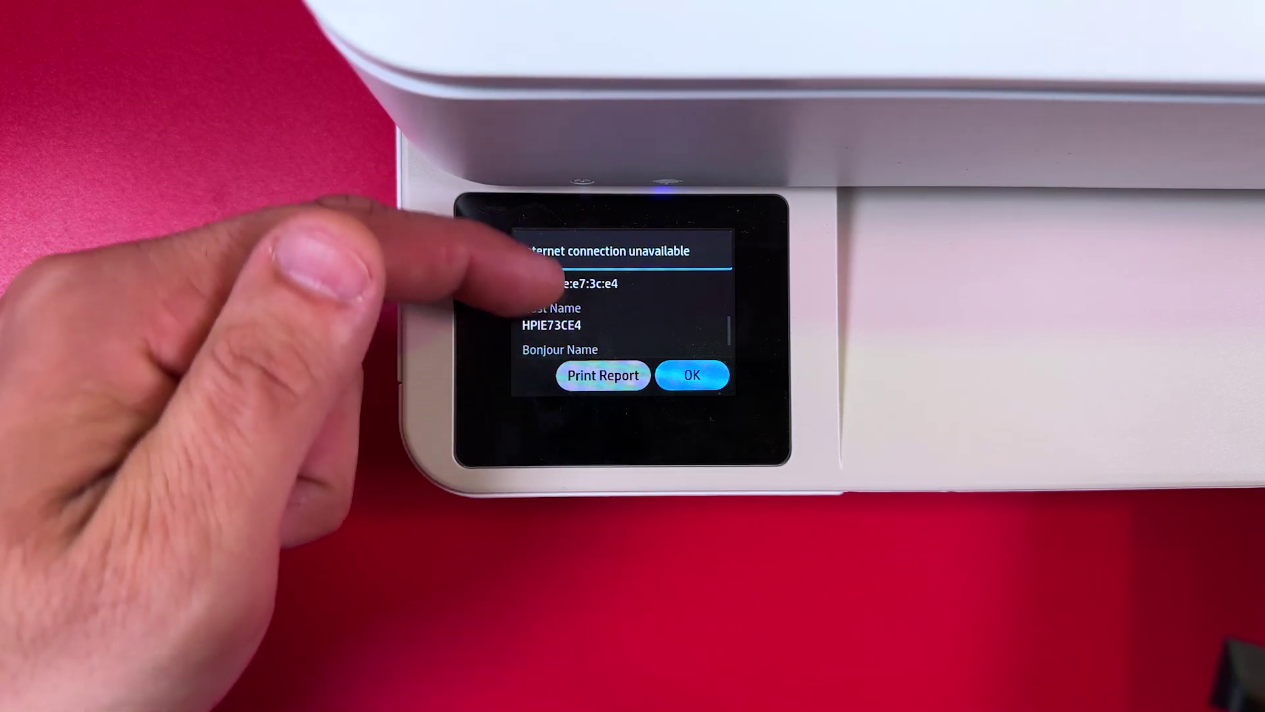
{"action": "scroll", "coordinate": [622, 317], "scroll_direction": "down", "scroll_amount": 1}
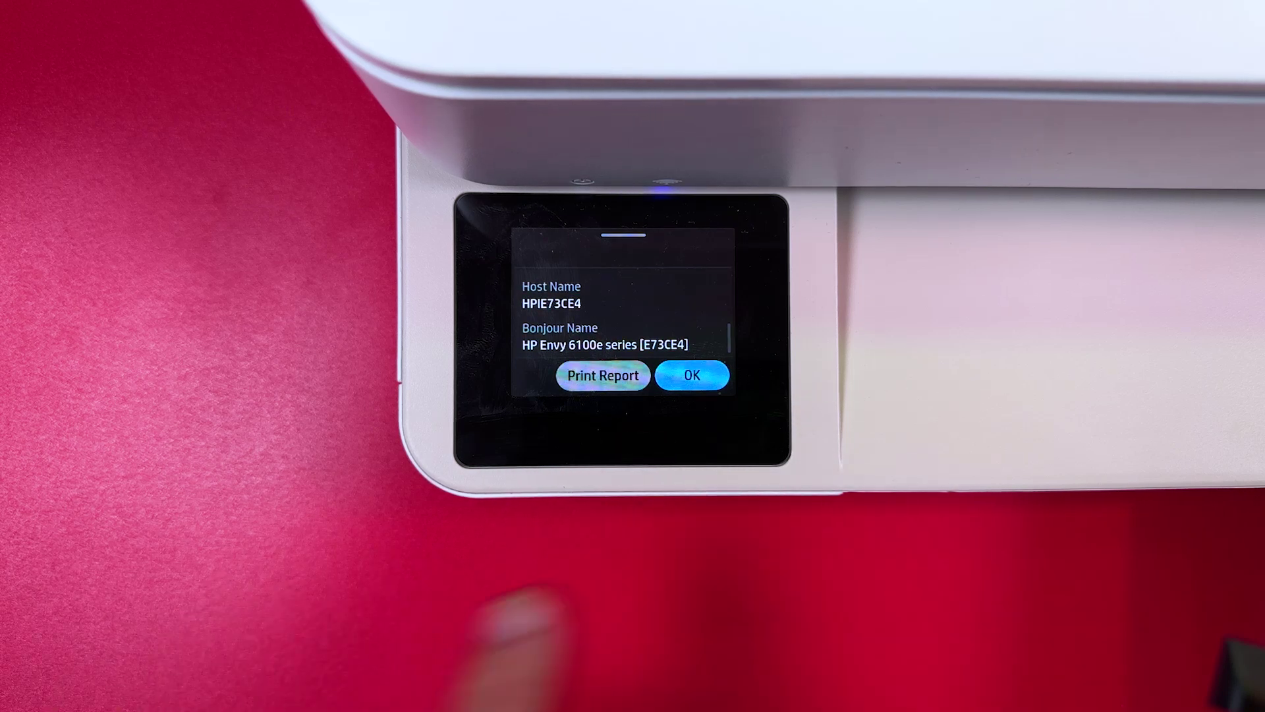
{"action": "left_click", "coordinate": [692, 375]}
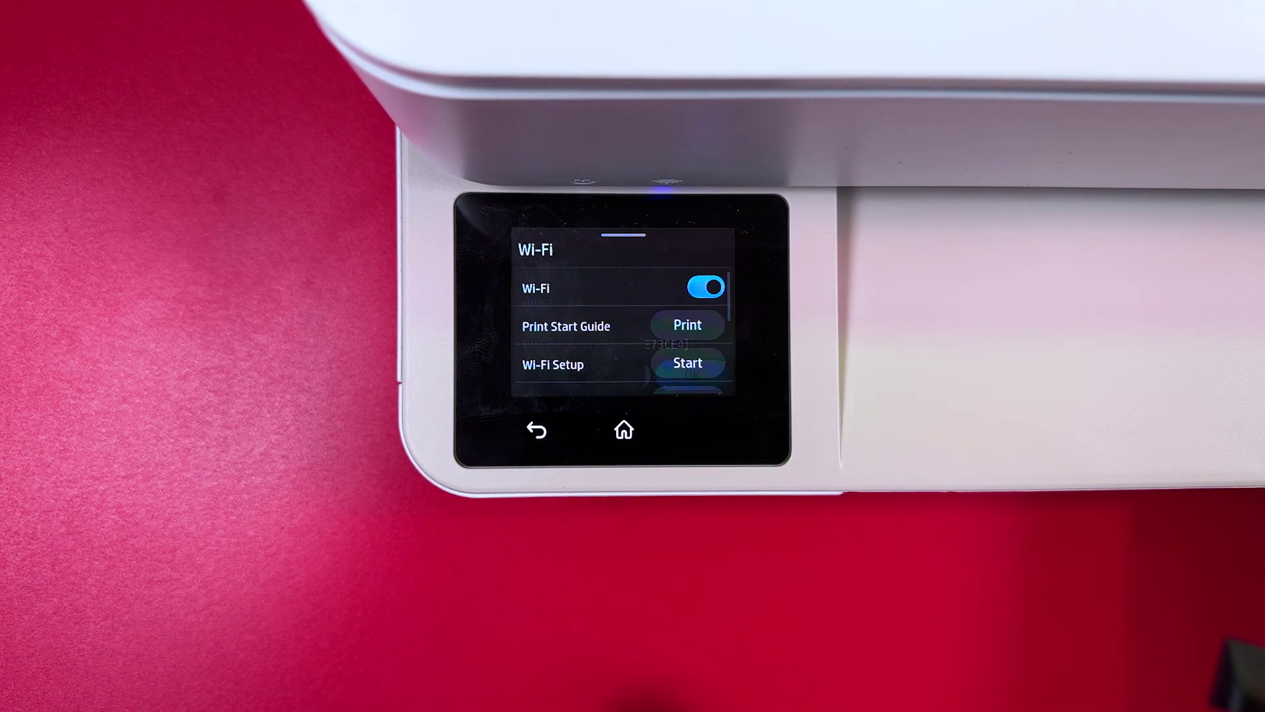
{"action": "left_click", "coordinate": [624, 430]}
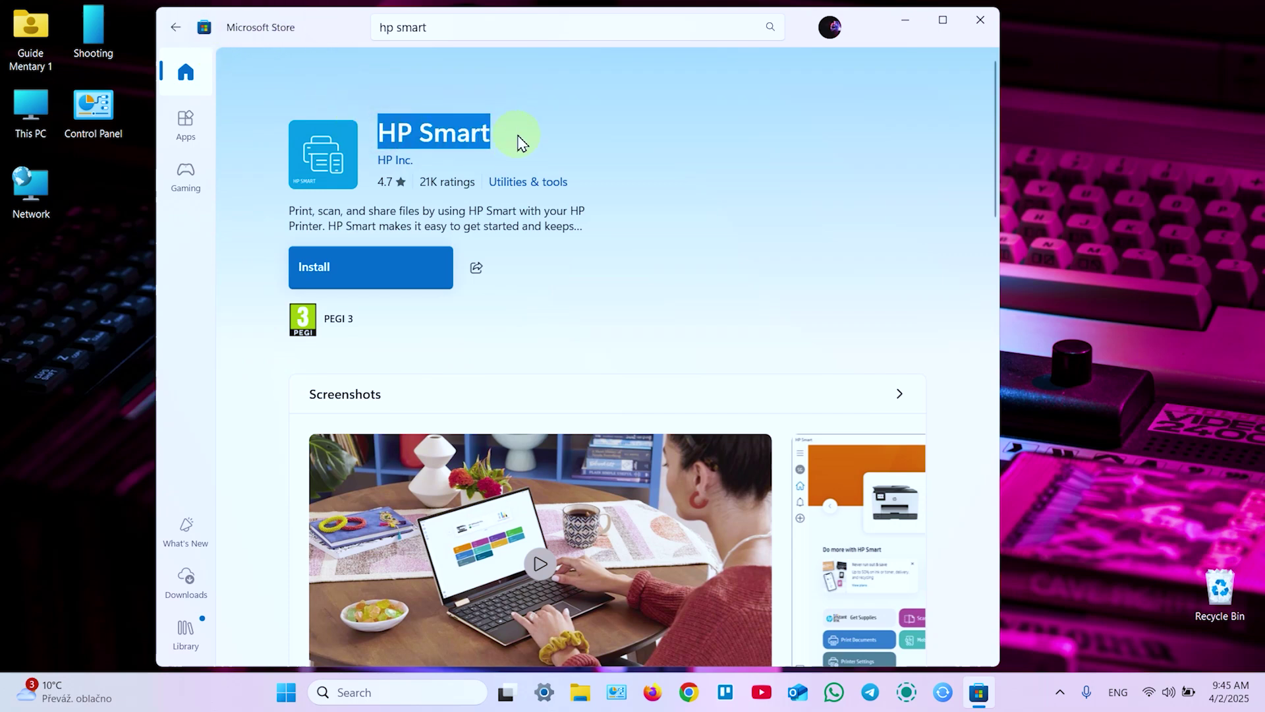
Install the HP Smart app from its Microsoft Store page
{"action": "left_click", "coordinate": [551, 149]}
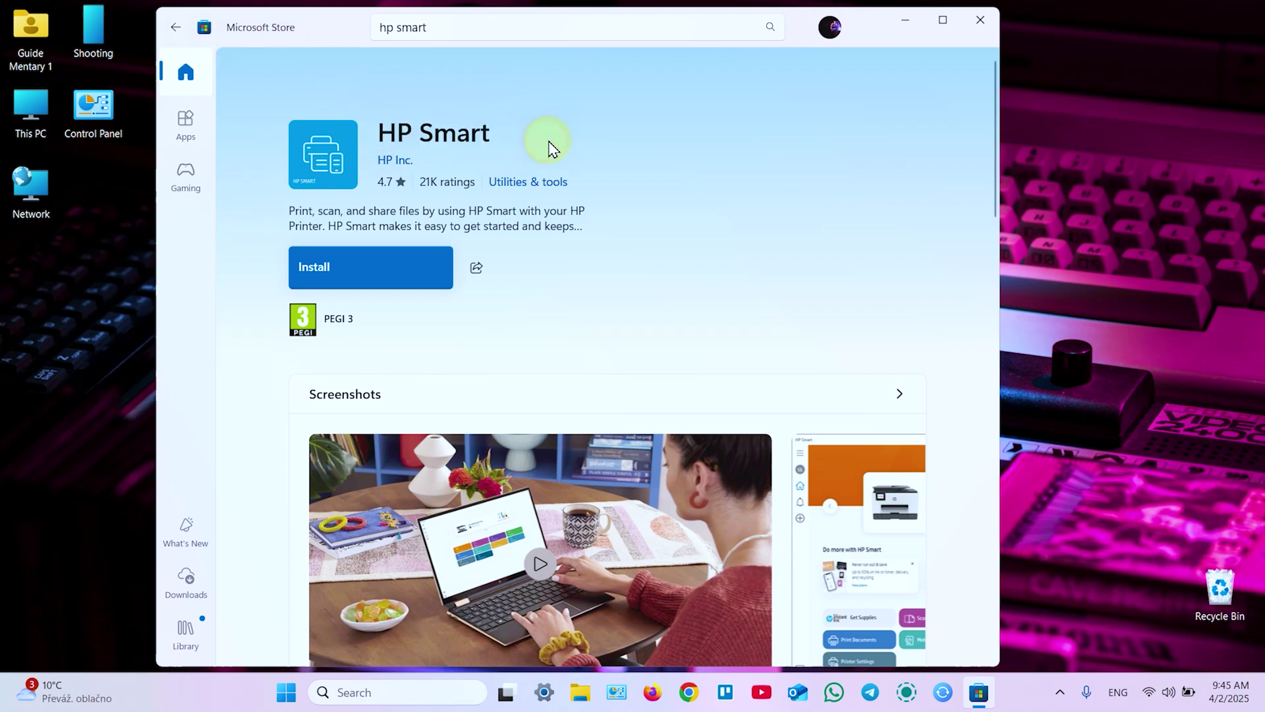
{"action": "left_click", "coordinate": [365, 282]}
Launch HP Smart, approve User Account Control, decline optional data sharing, and allow precise location
{"action": "left_click", "coordinate": [360, 266]}
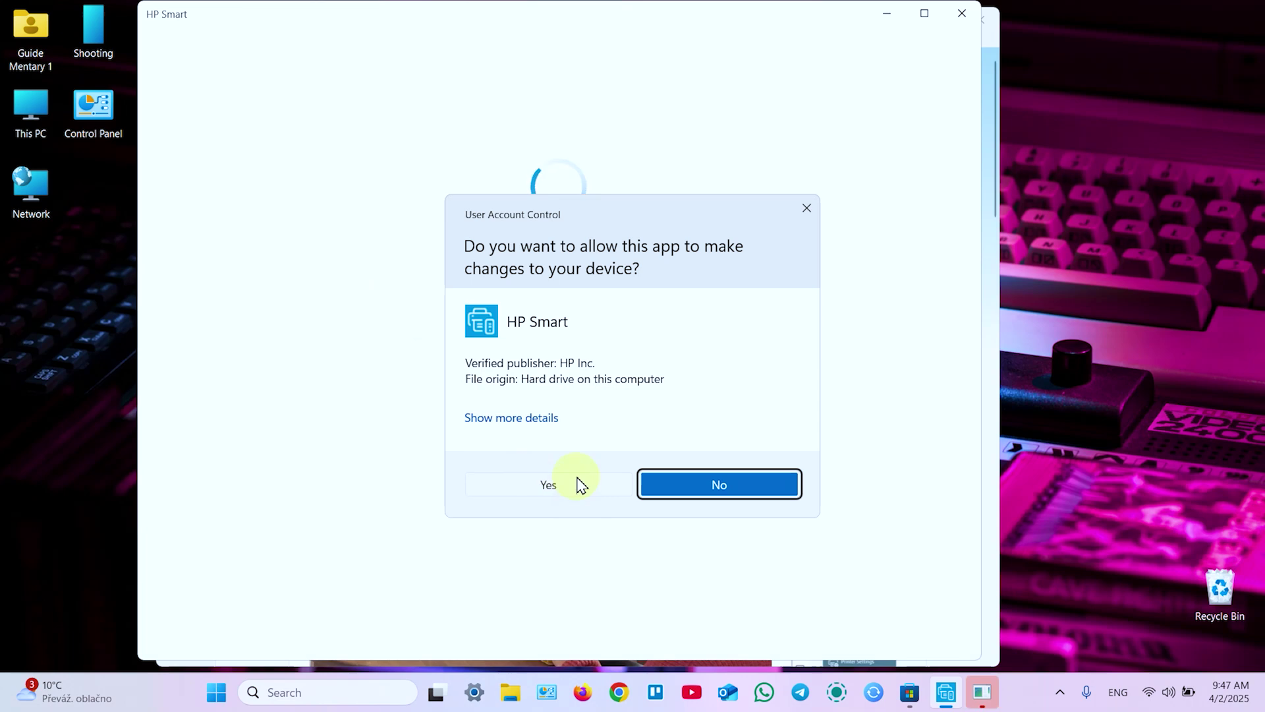
{"action": "left_click", "coordinate": [550, 490]}
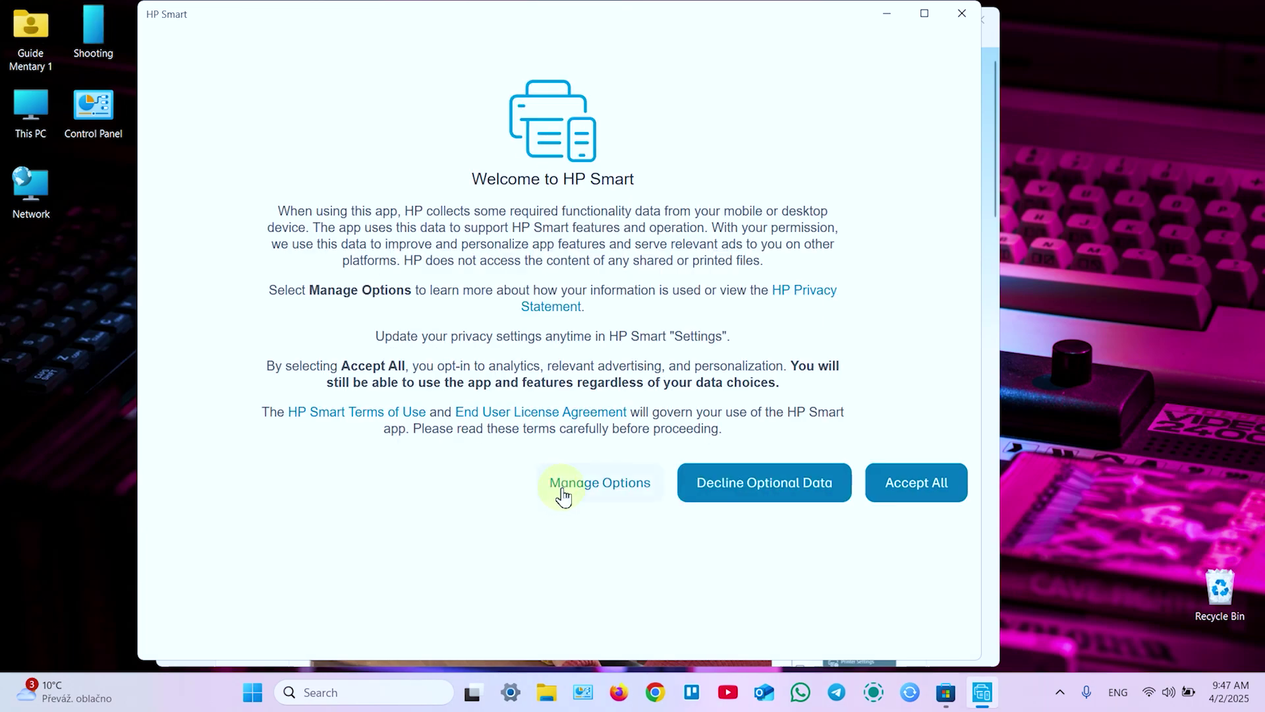
{"action": "left_click", "coordinate": [720, 488]}
{"action": "left_click", "coordinate": [737, 494]}
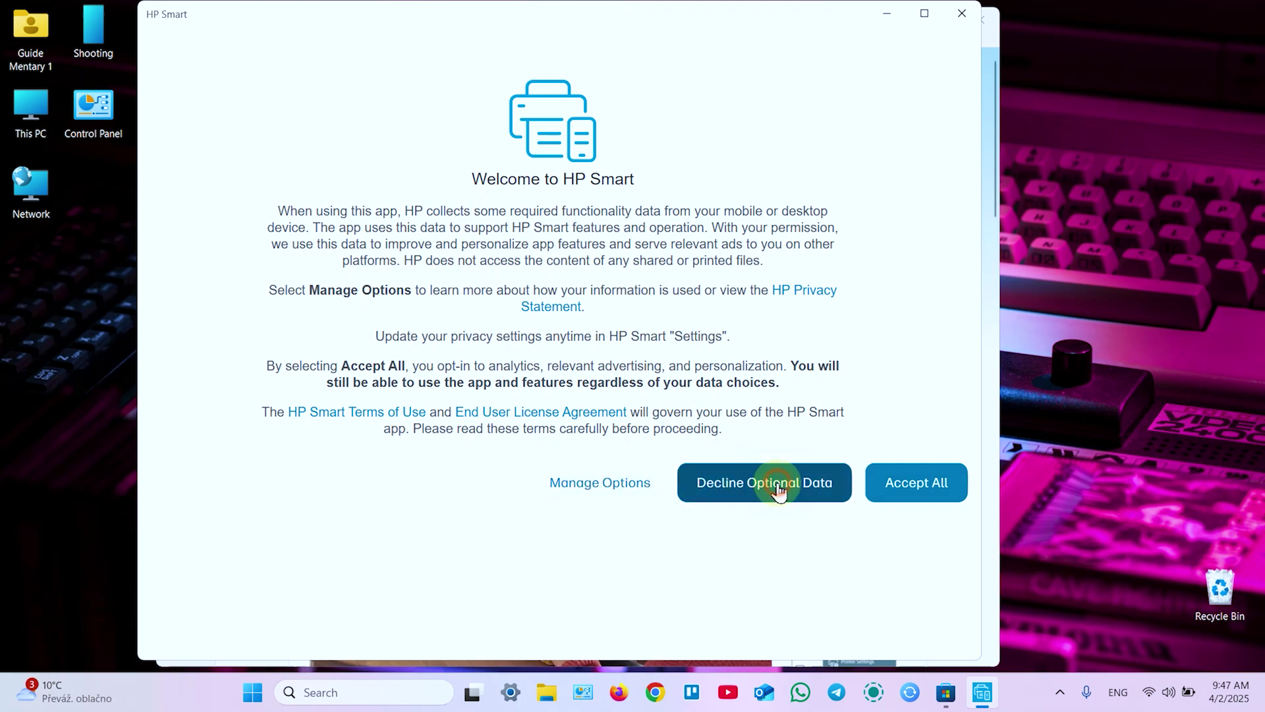
{"action": "left_click", "coordinate": [774, 491]}
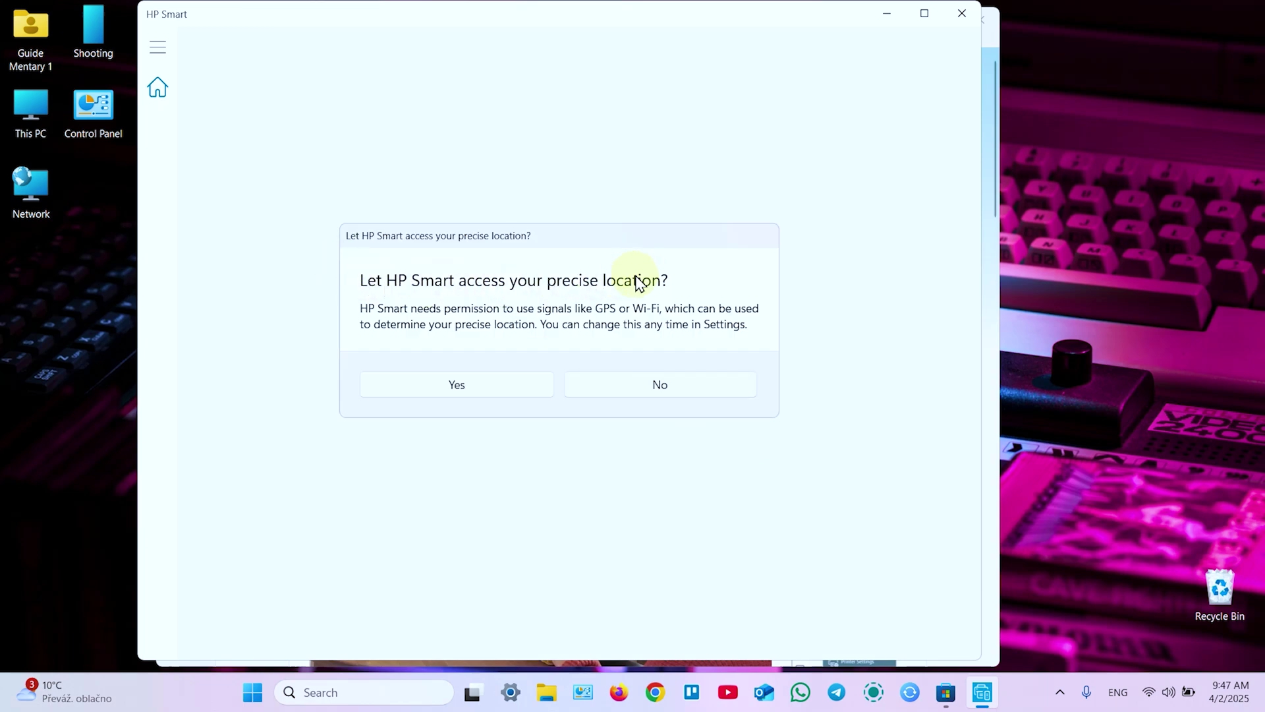
{"action": "left_click", "coordinate": [470, 393]}
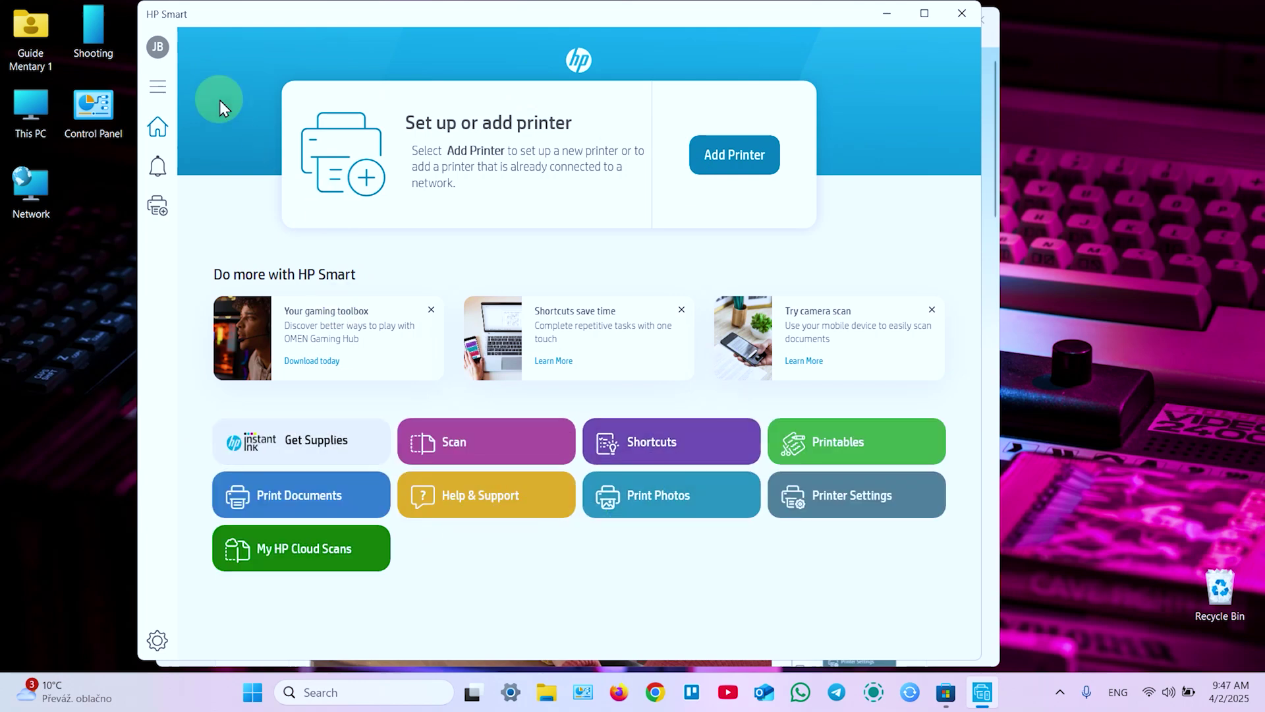
Check the signed-in HP account in the My Account panel, then close it
{"action": "left_click", "coordinate": [157, 46]}
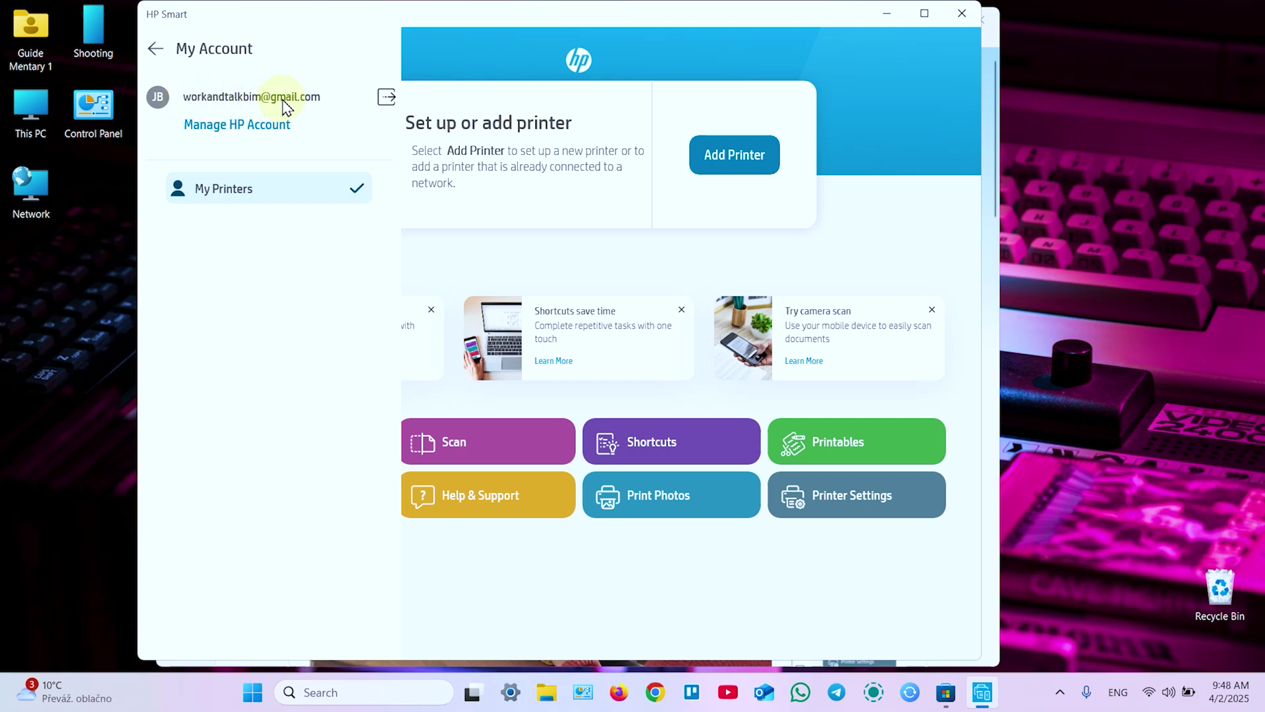
{"action": "left_click", "coordinate": [447, 52]}
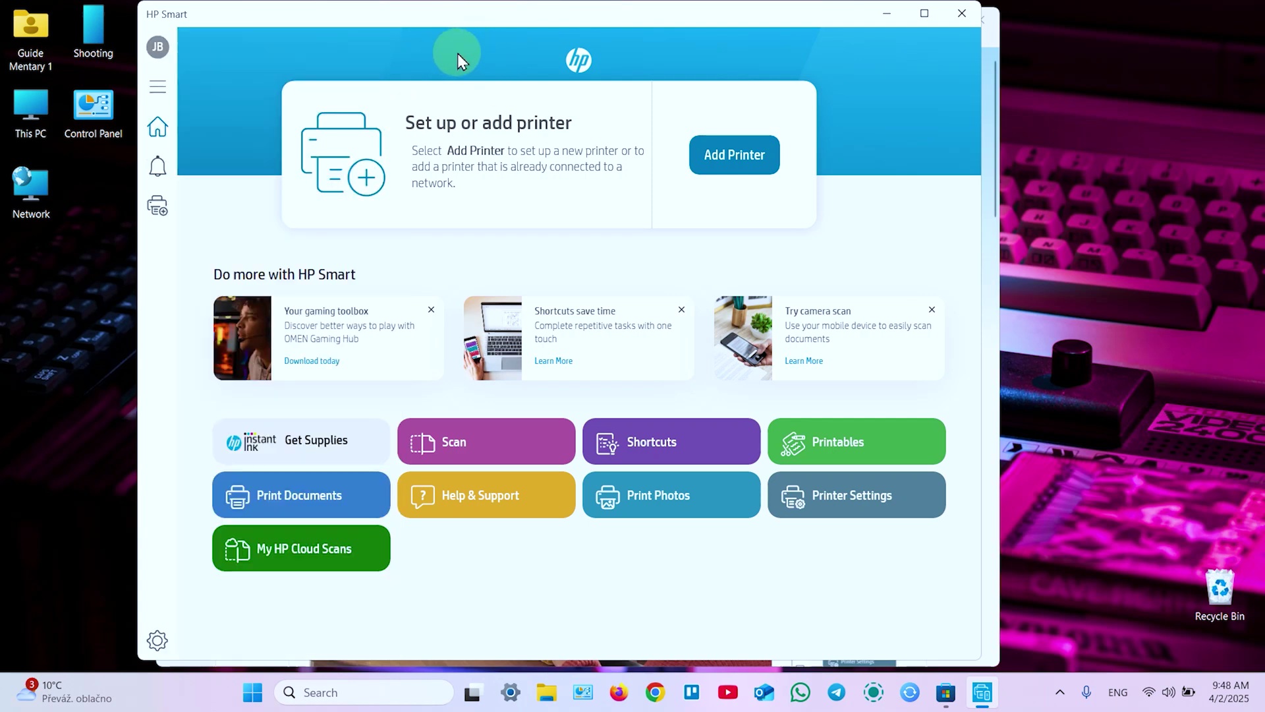
Confirm the computer's Wi-Fi network, then add the HP Envy 6100e printer (HPIE73CE4)
{"action": "left_click", "coordinate": [735, 157]}
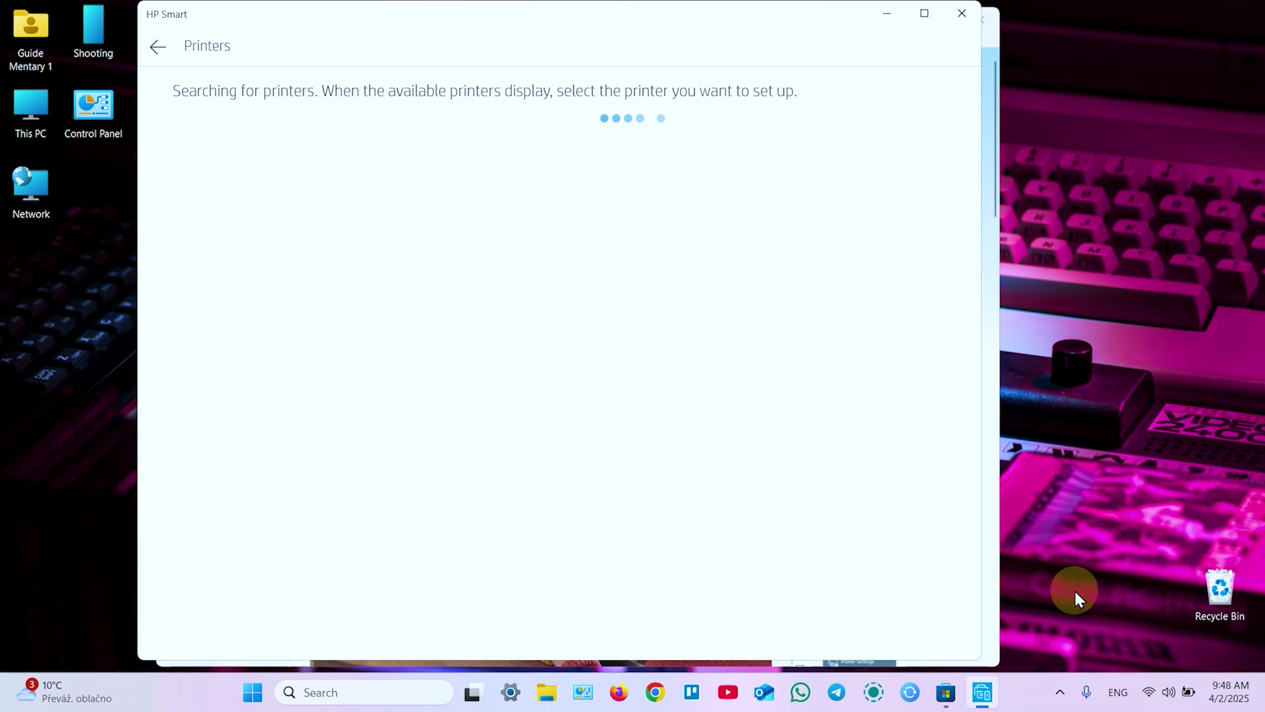
{"action": "left_click", "coordinate": [1128, 695]}
{"action": "left_click", "coordinate": [1141, 697]}
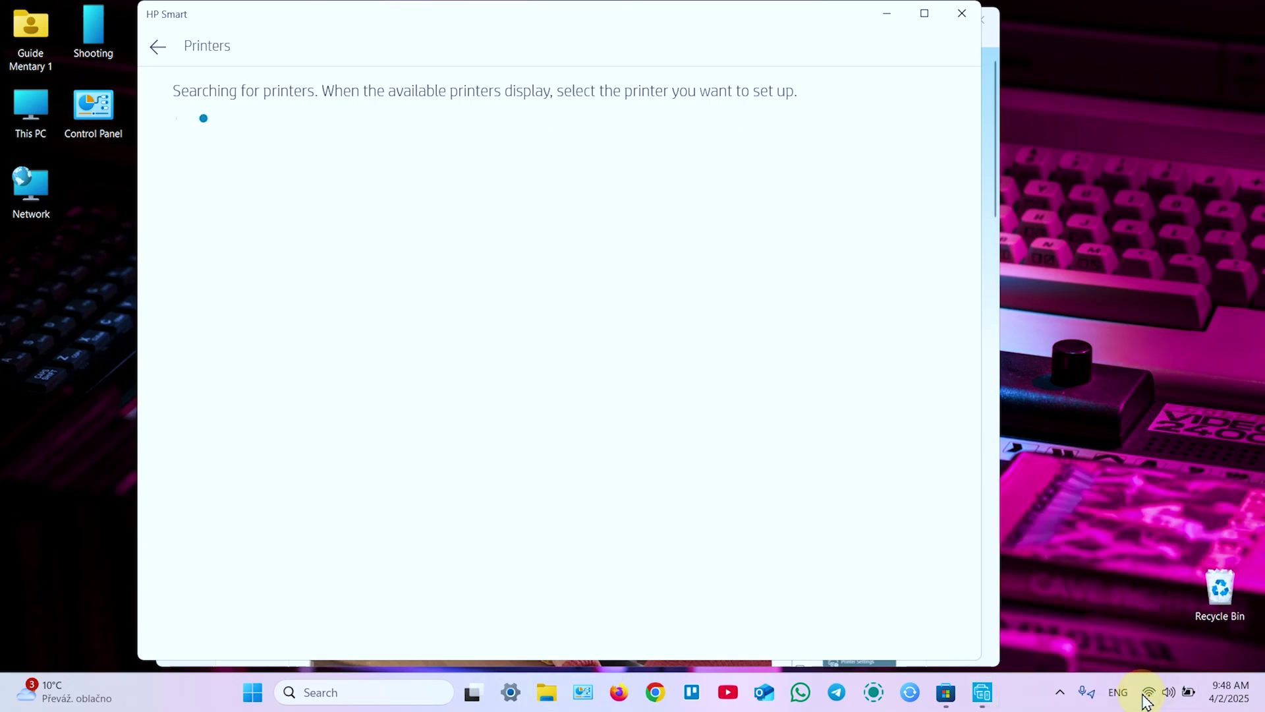
{"action": "left_click", "coordinate": [1148, 693]}
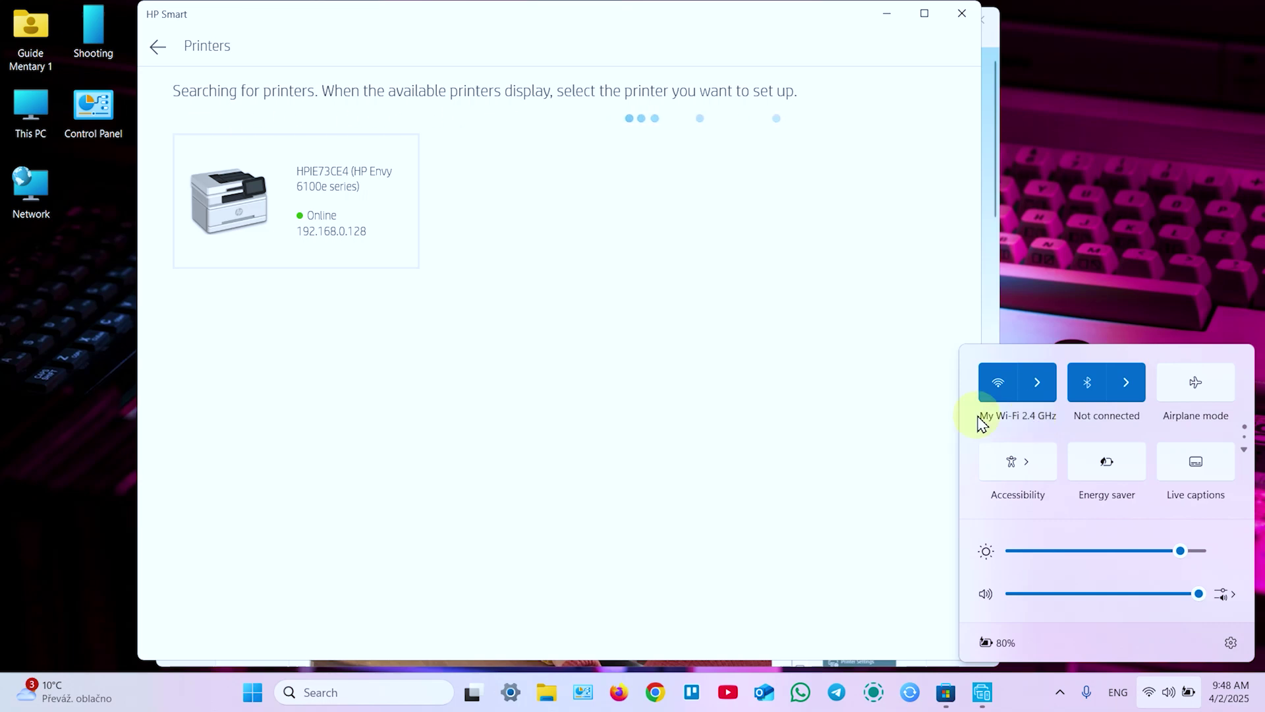
{"action": "left_click", "coordinate": [925, 405]}
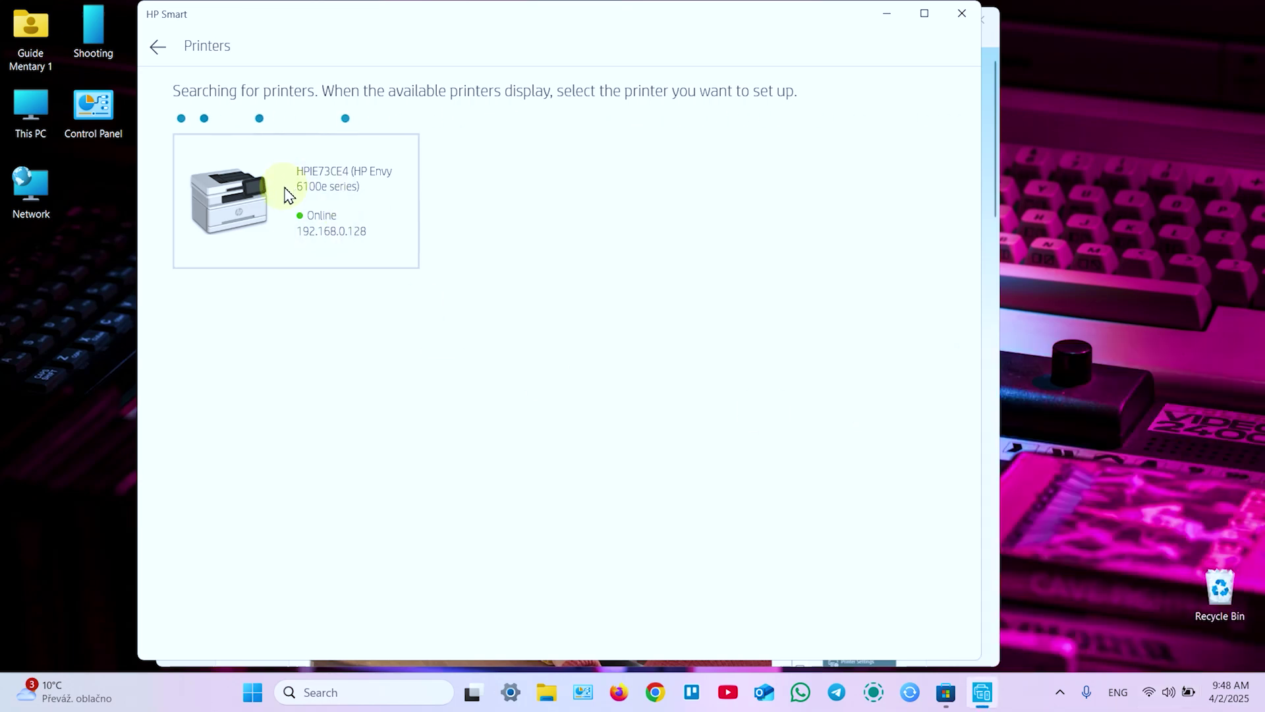
{"action": "left_click", "coordinate": [325, 211]}
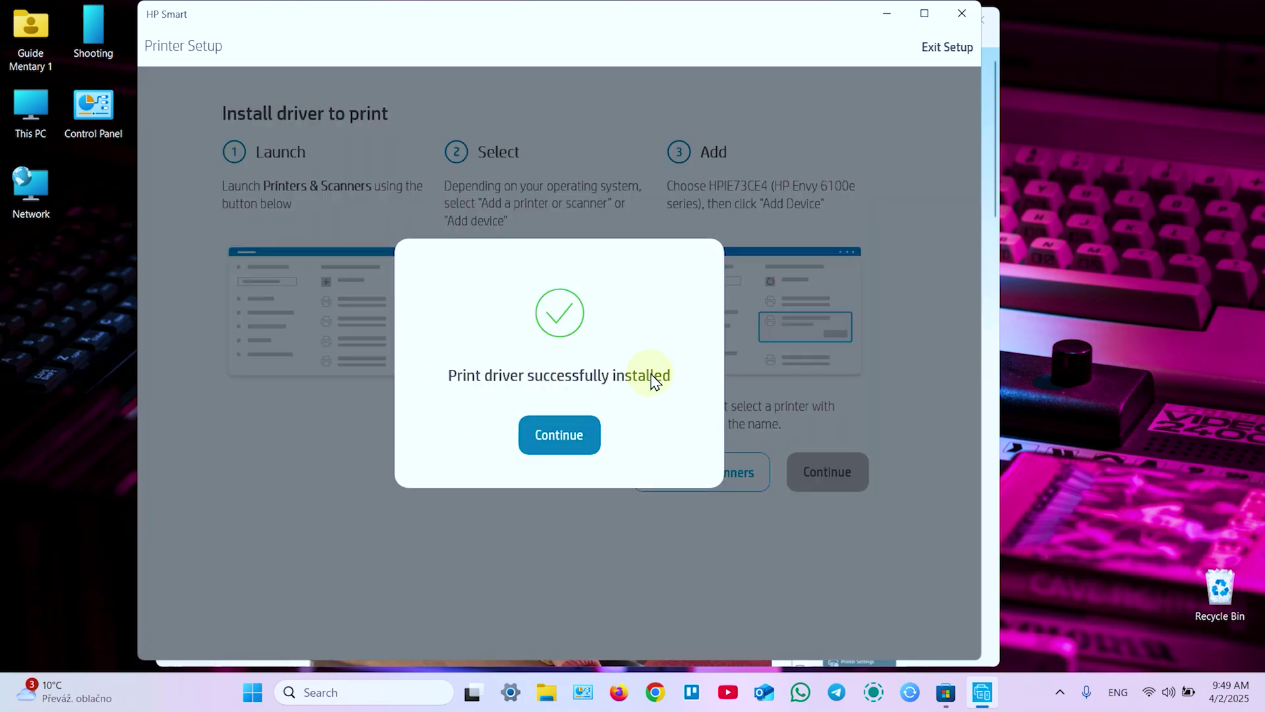
{"action": "left_click", "coordinate": [559, 435]}
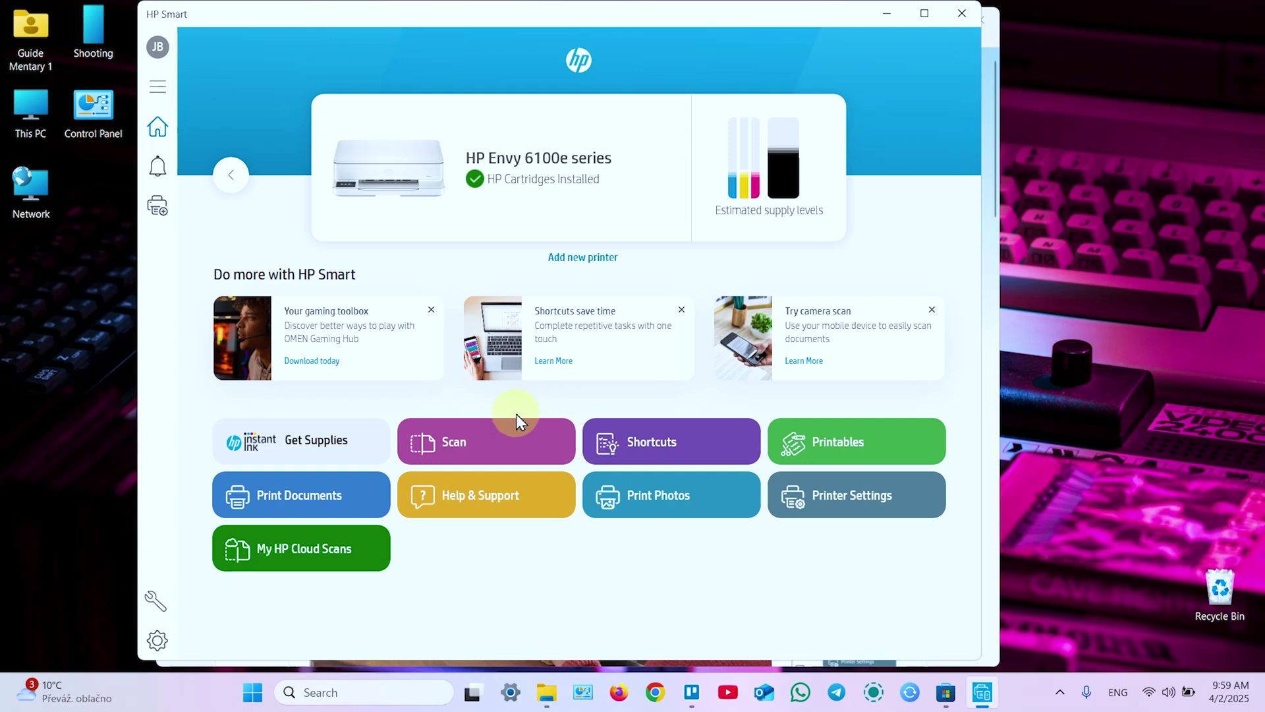
Open Scan, keep the Document preset, and set the scan area to Entire Scan Area
{"action": "left_click", "coordinate": [491, 444]}
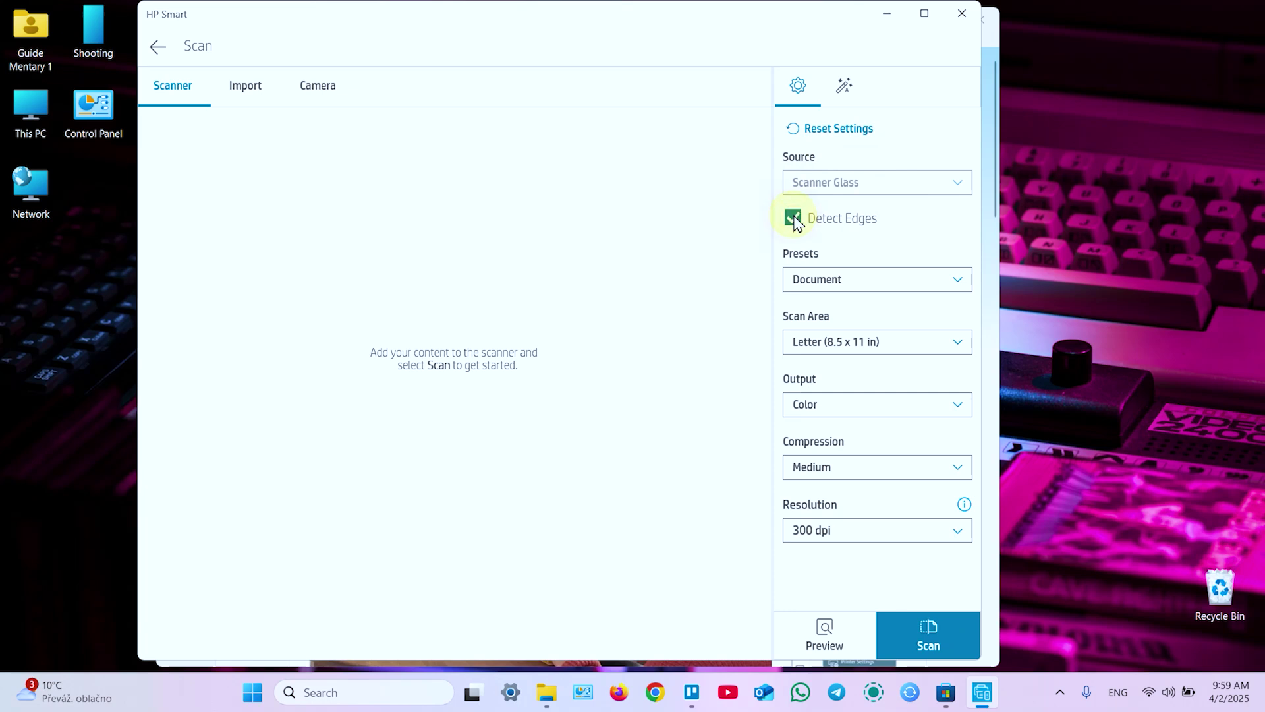
{"action": "left_click", "coordinate": [856, 281]}
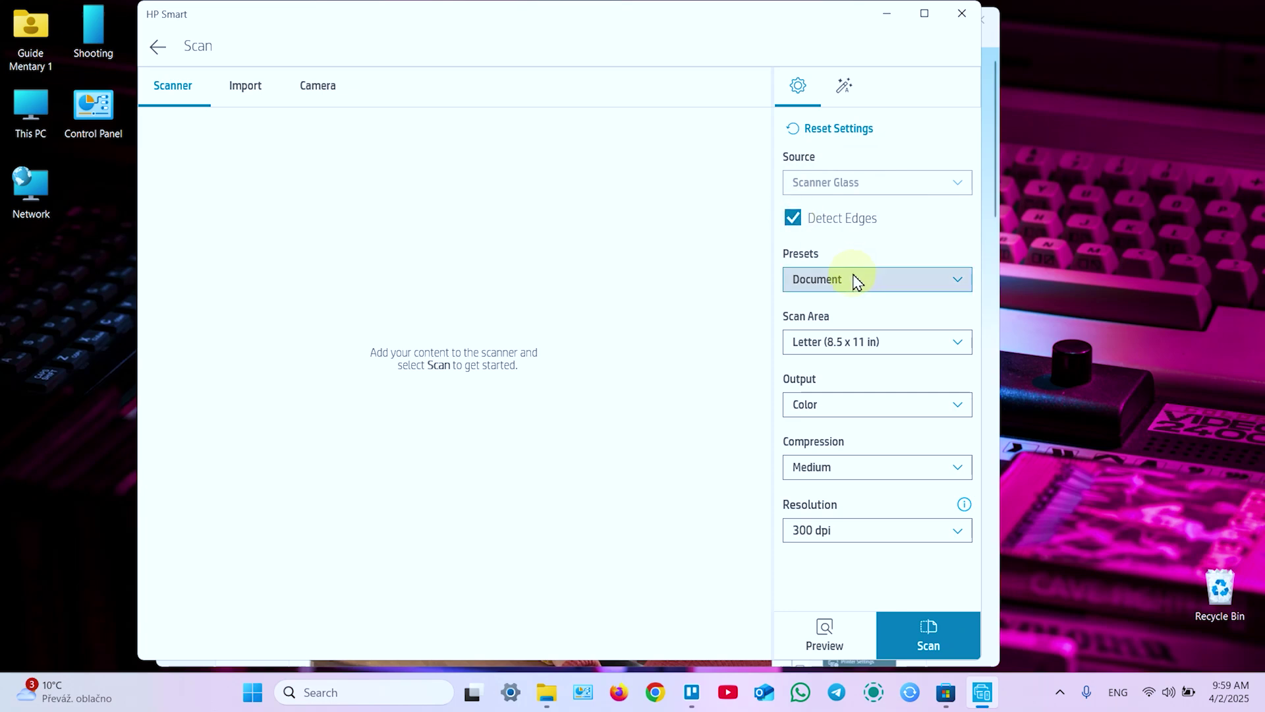
{"action": "left_click", "coordinate": [817, 280]}
{"action": "left_click", "coordinate": [819, 276]}
{"action": "left_click", "coordinate": [830, 338]}
{"action": "left_click", "coordinate": [829, 365]}
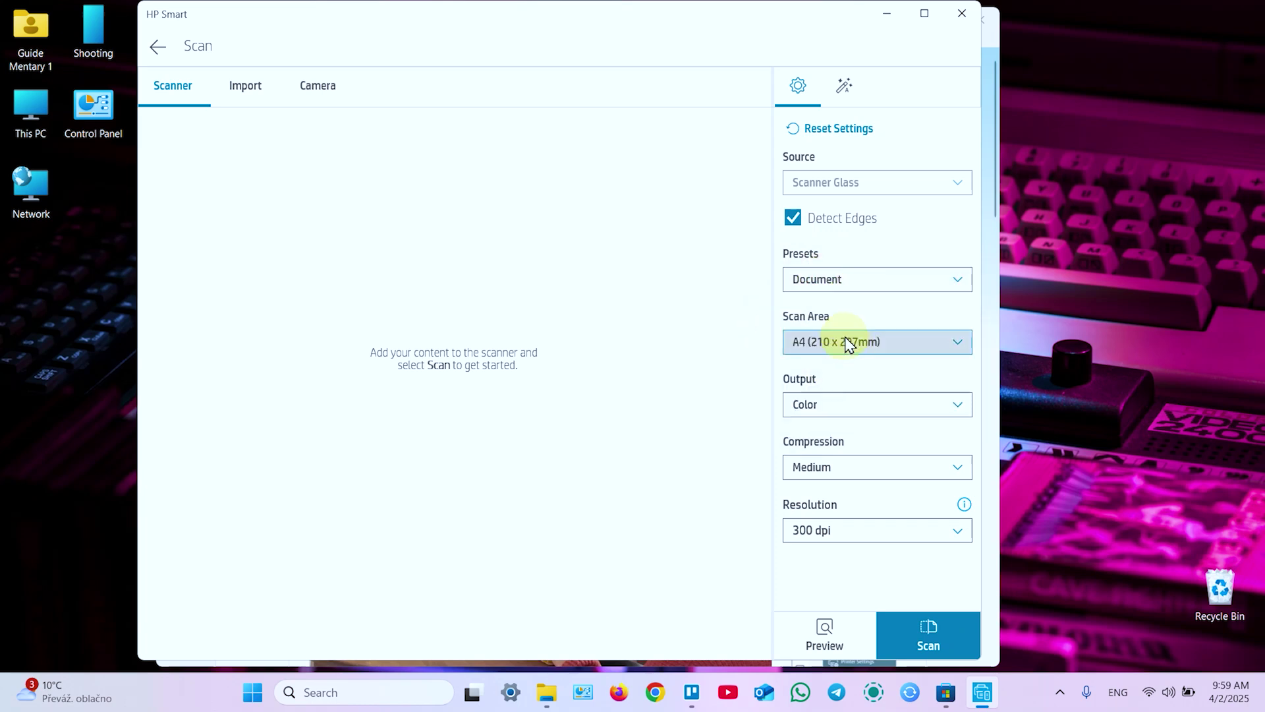
{"action": "left_click", "coordinate": [847, 340]}
{"action": "left_click", "coordinate": [831, 290]}
Keep Color output and 300 dpi resolution, and set compression to Low
{"action": "left_click", "coordinate": [828, 407]}
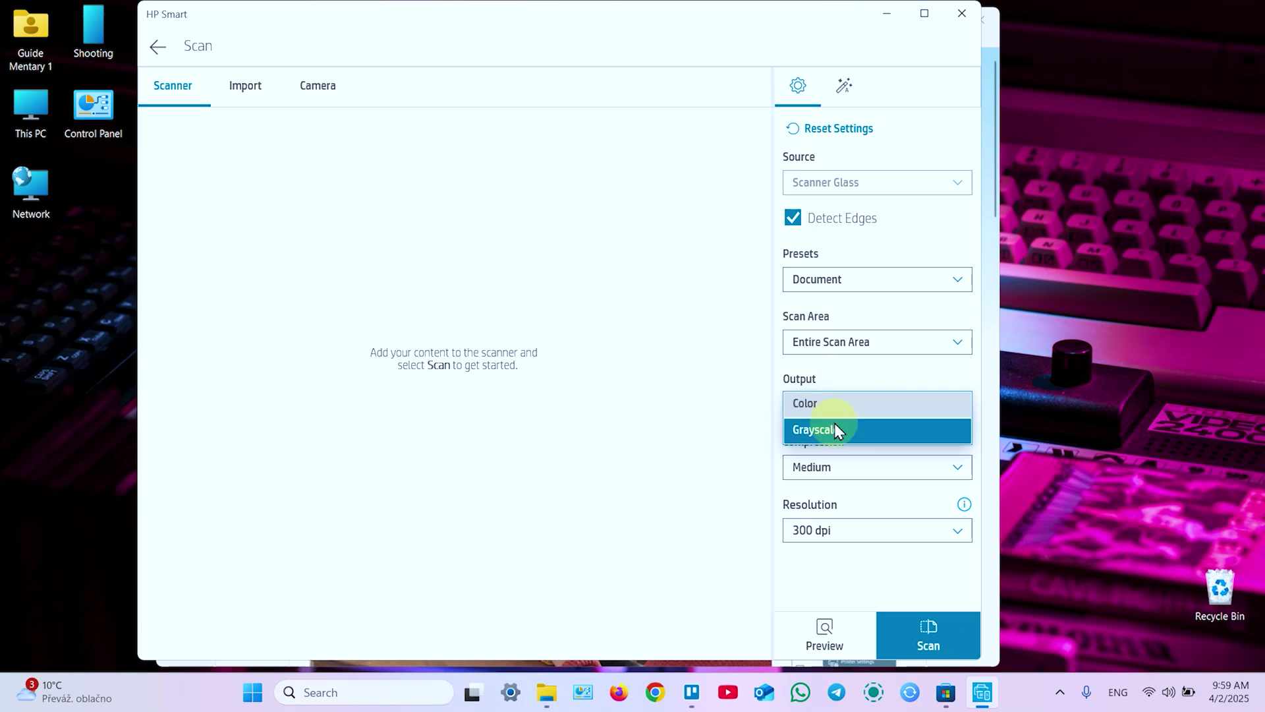
{"action": "left_click", "coordinate": [838, 403]}
{"action": "left_click", "coordinate": [850, 467]}
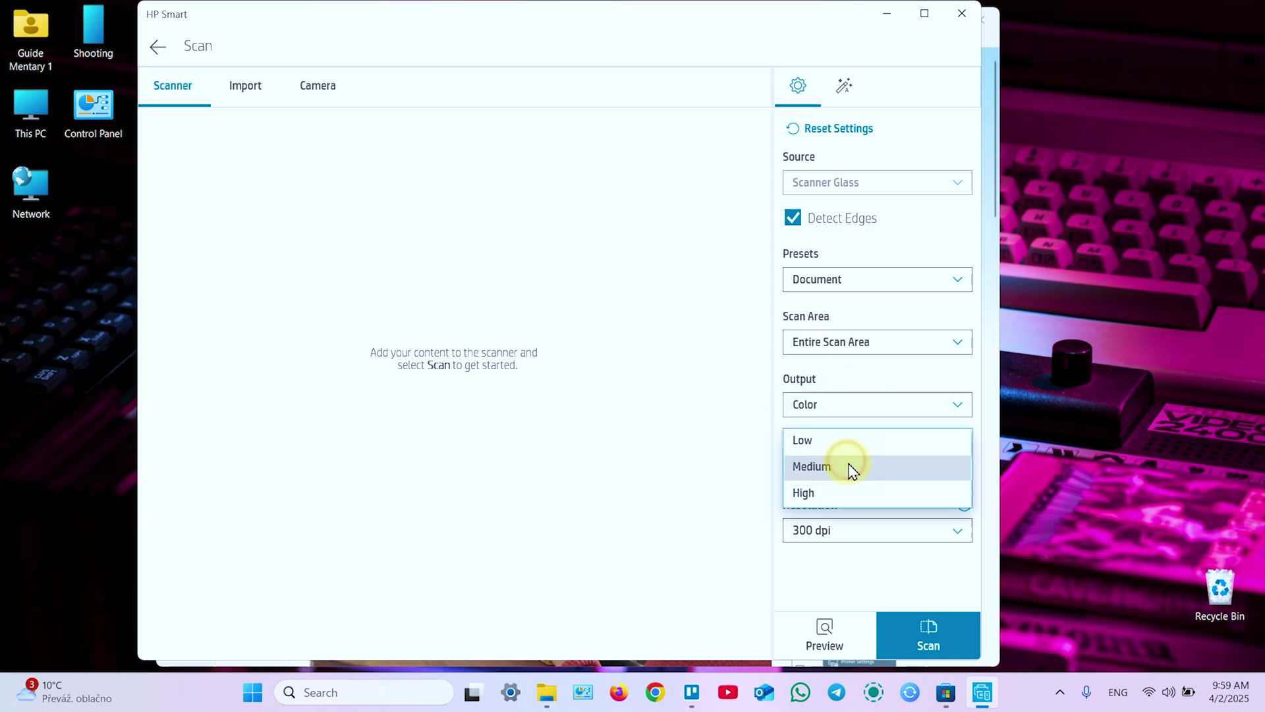
{"action": "left_click", "coordinate": [833, 443]}
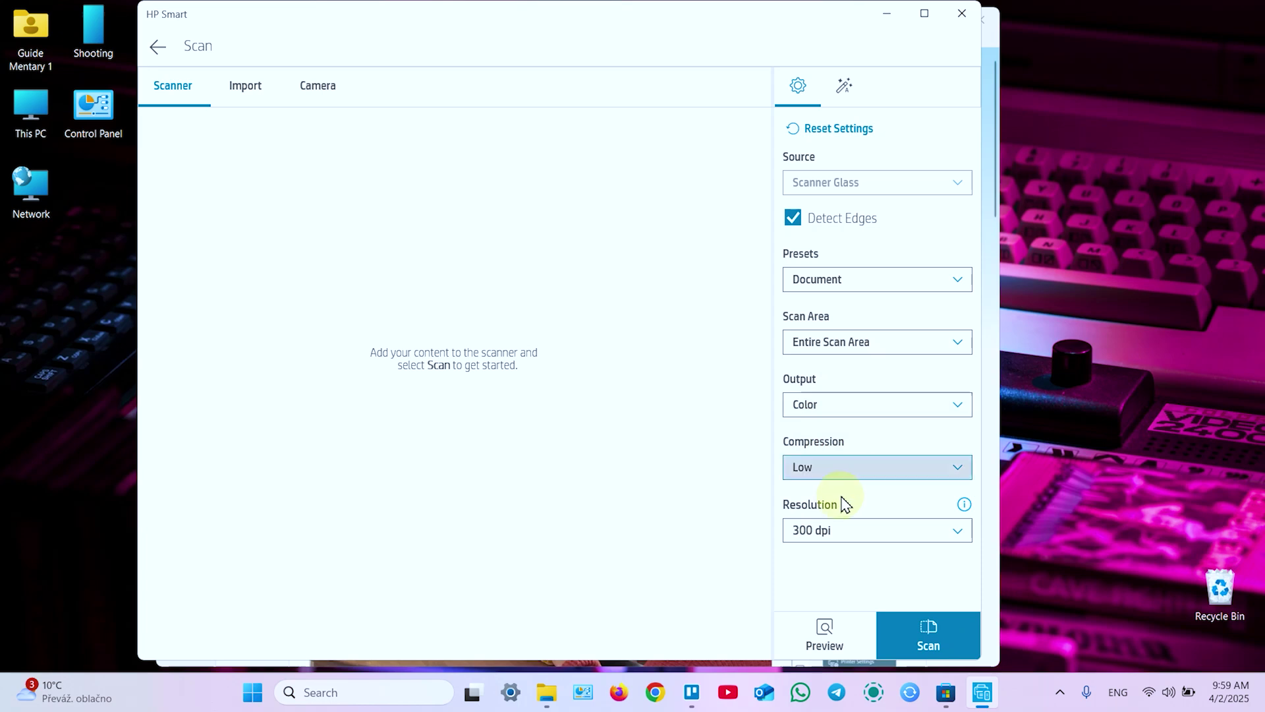
{"action": "left_click", "coordinate": [827, 528]}
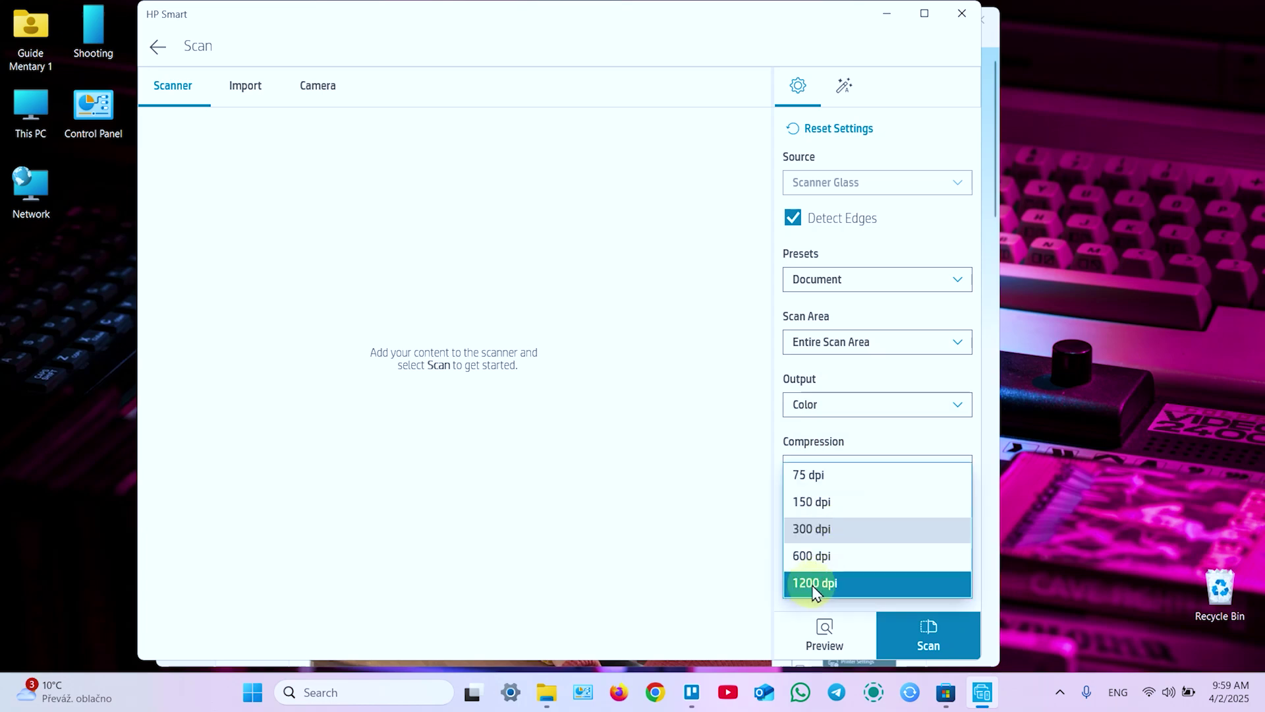
{"action": "left_click", "coordinate": [802, 535]}
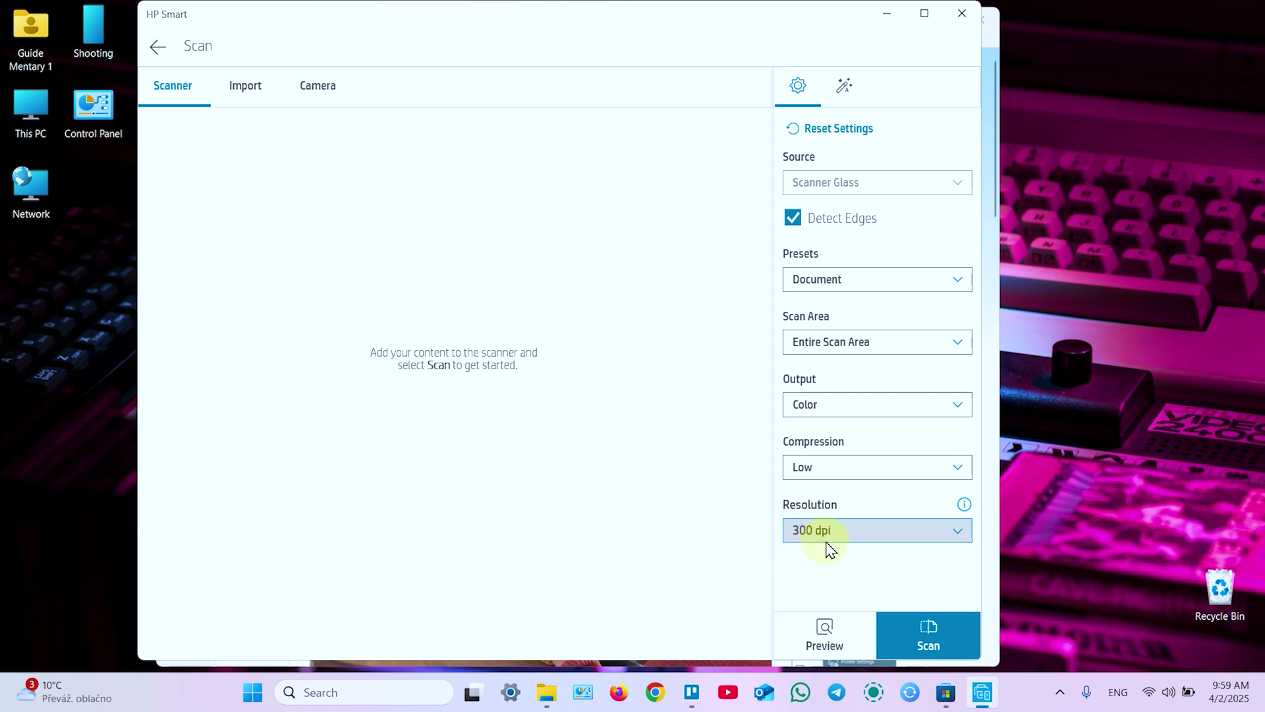
Turn on Auto-Orientation in the enhancements settings and scan the PDF Bookmark Sample page
{"action": "left_click", "coordinate": [843, 86]}
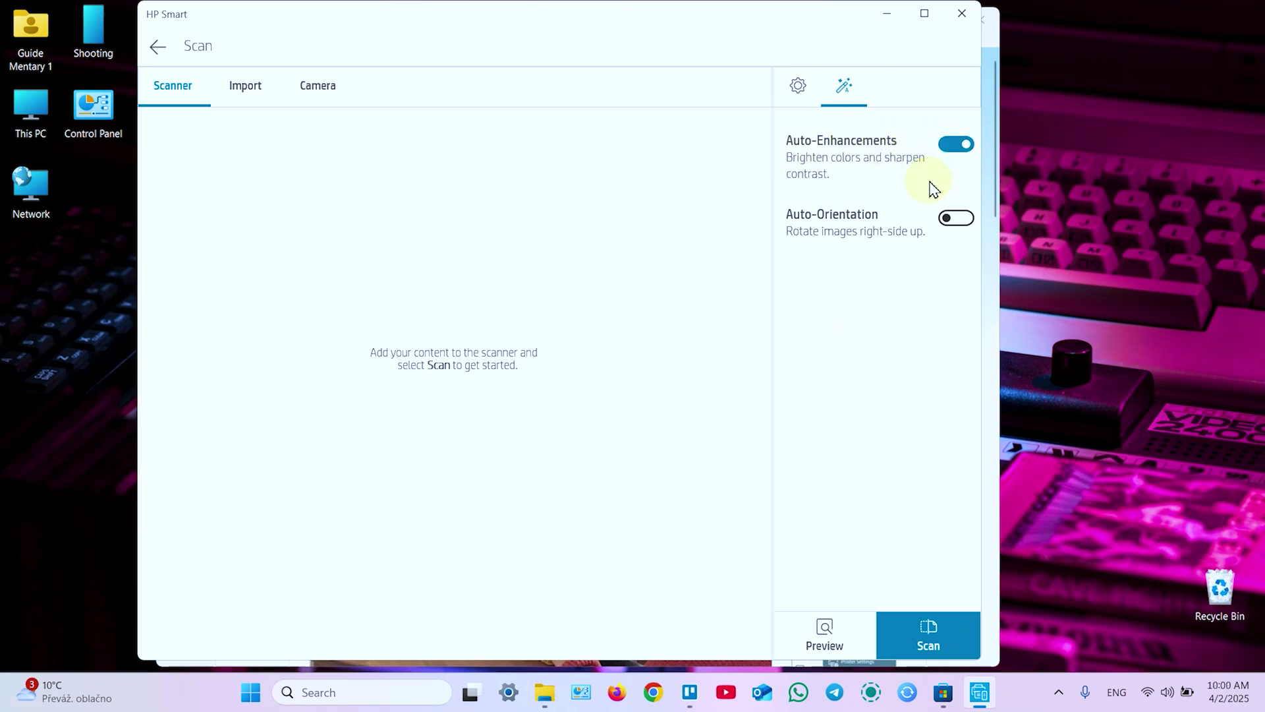
{"action": "left_click", "coordinate": [951, 221]}
{"action": "left_click", "coordinate": [943, 647]}
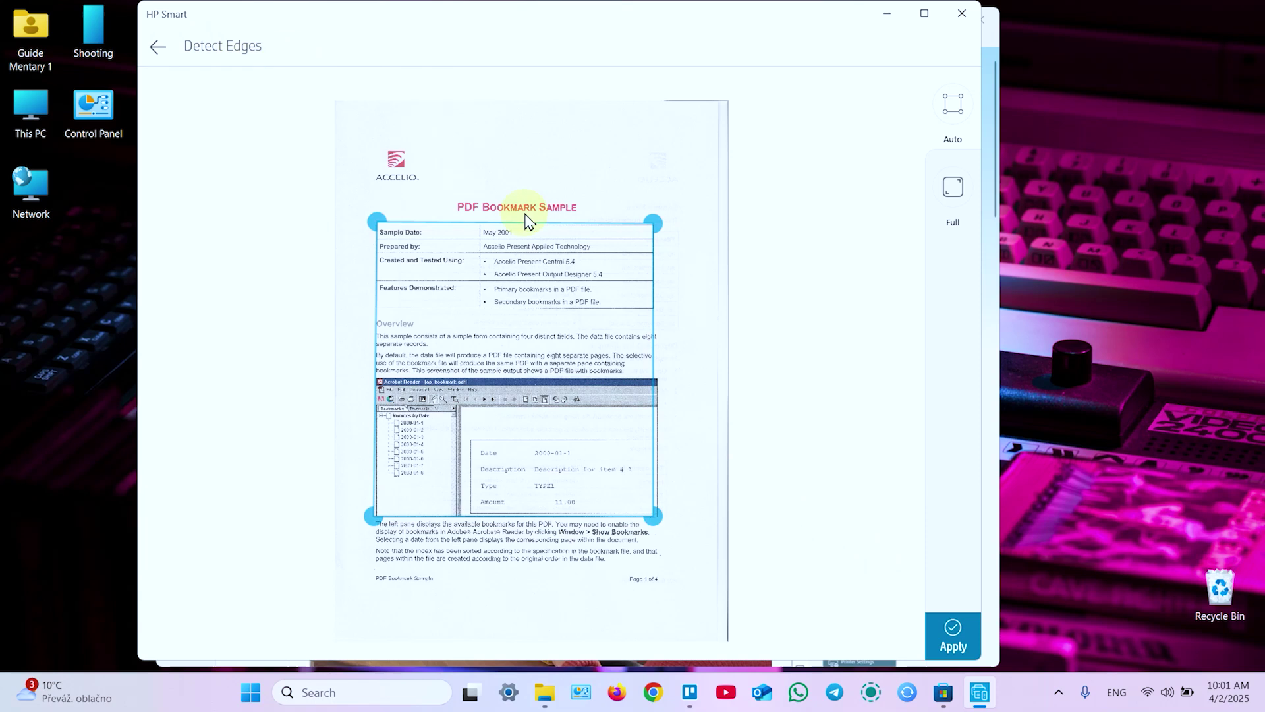
Crop the scan to the full page, nudging the right corners slightly inward, and apply it
{"action": "left_click_drag", "start_coordinate": [663, 230], "coordinate": [708, 125]}
{"action": "left_click_drag", "start_coordinate": [665, 510], "coordinate": [704, 566]}
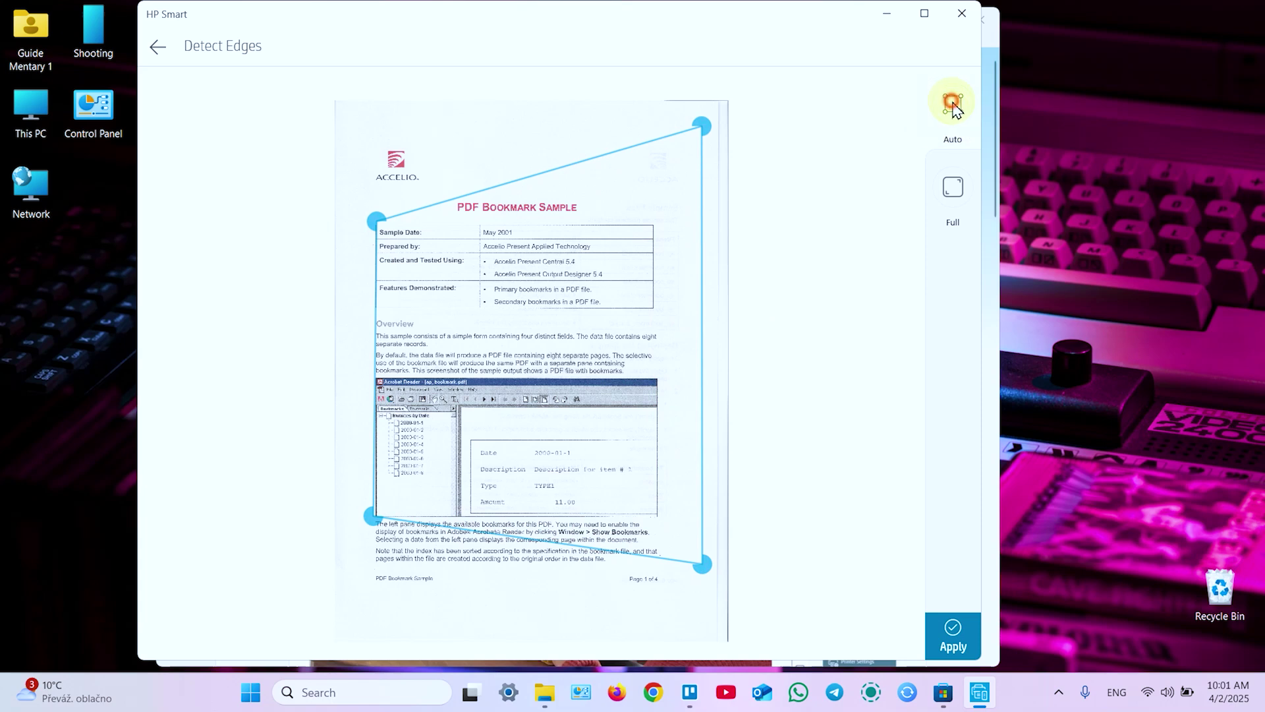
{"action": "left_click", "coordinate": [954, 112]}
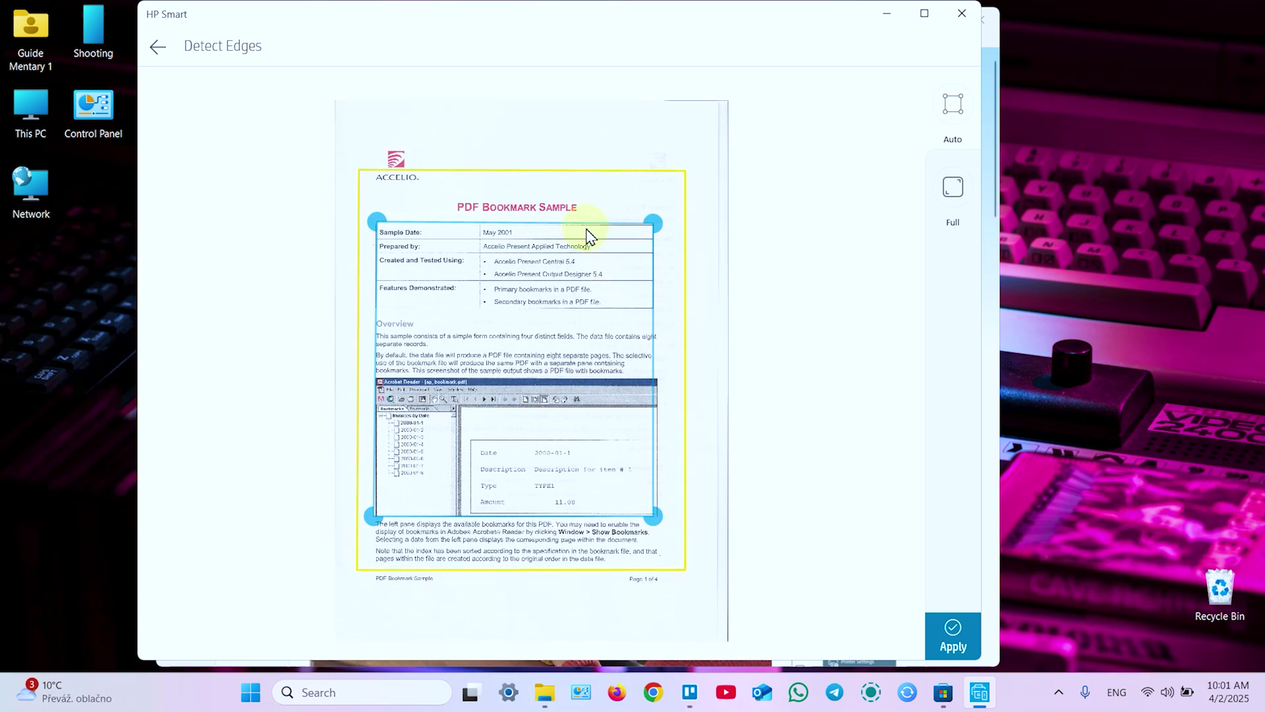
{"action": "left_click", "coordinate": [952, 189]}
{"action": "left_click_drag", "start_coordinate": [731, 641], "coordinate": [722, 642]}
{"action": "left_click_drag", "start_coordinate": [730, 100], "coordinate": [719, 100]}
{"action": "left_click", "coordinate": [943, 637]}
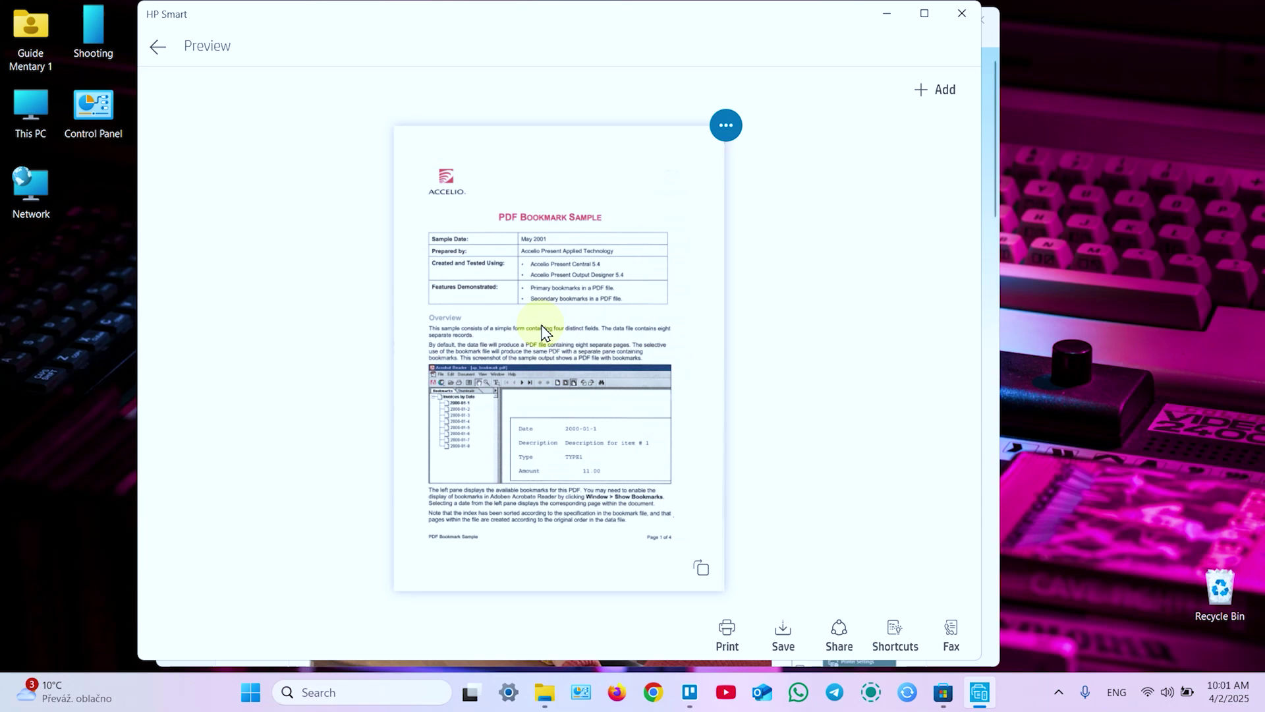
Edit the scanned page with a custom crop that trims its top slightly
{"action": "left_click", "coordinate": [727, 130]}
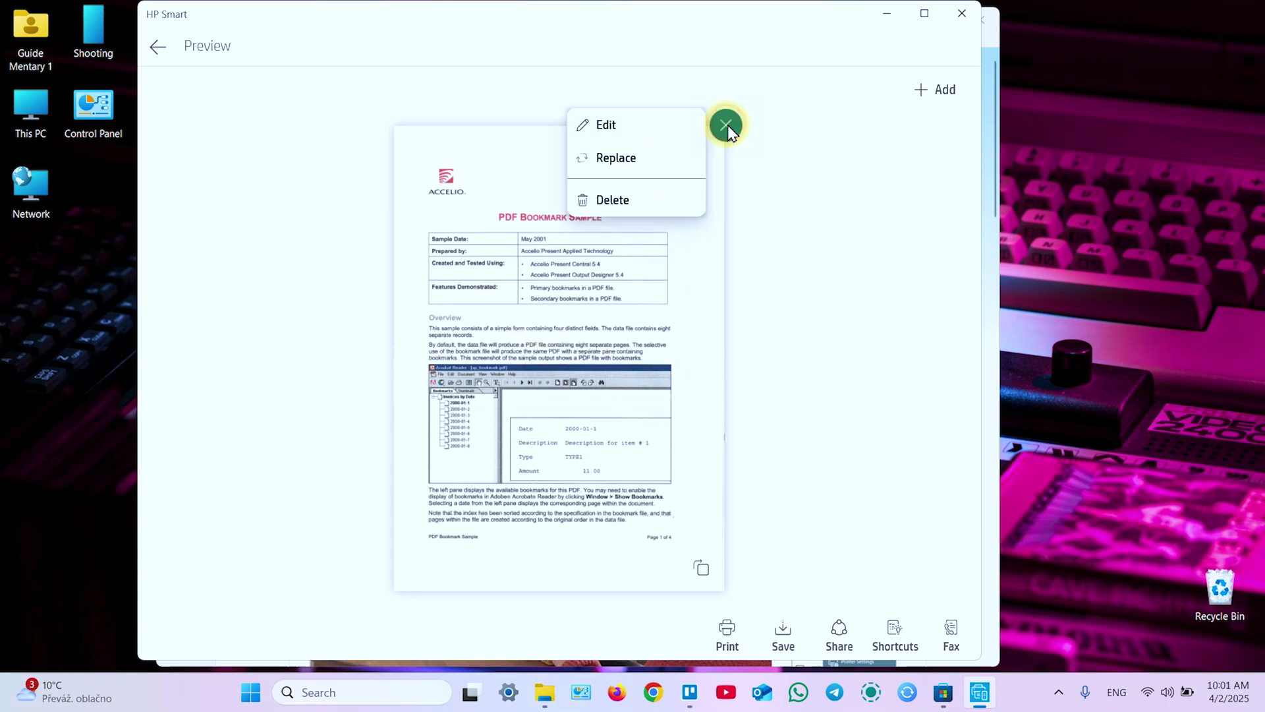
{"action": "left_click", "coordinate": [600, 127]}
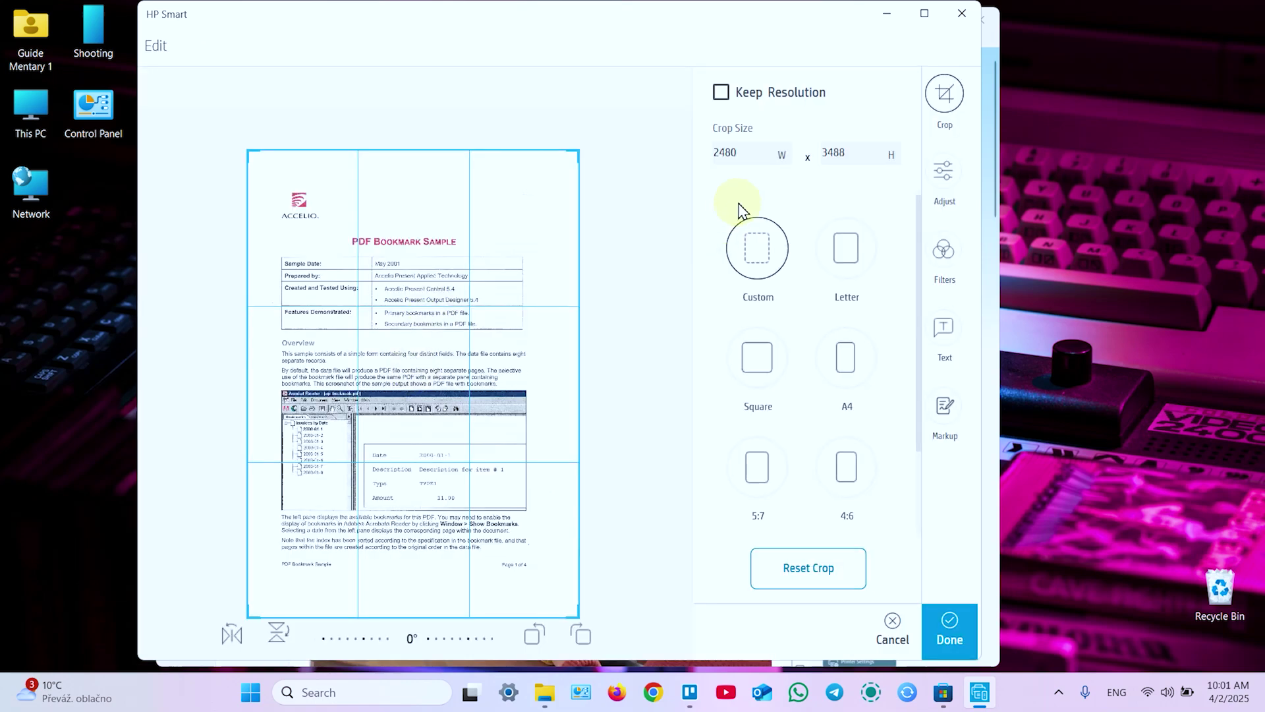
{"action": "left_click", "coordinate": [844, 249]}
{"action": "left_click", "coordinate": [845, 359]}
{"action": "left_click", "coordinate": [765, 259]}
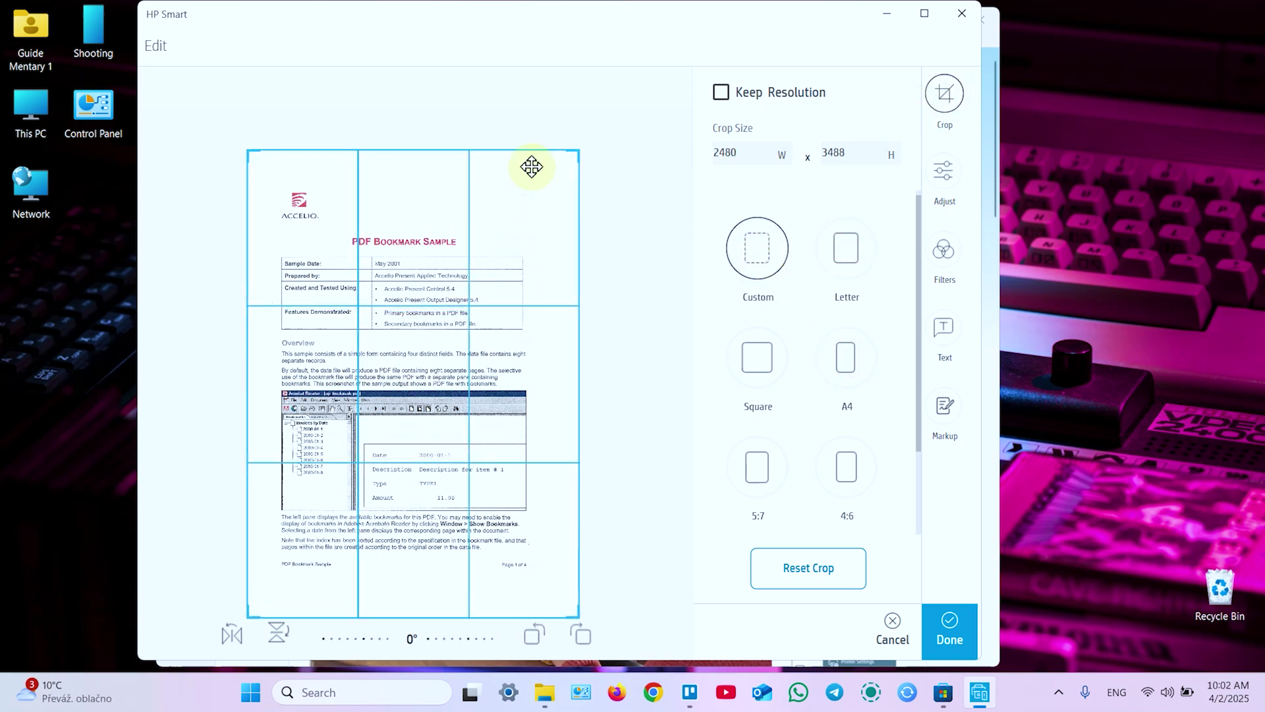
{"action": "left_click_drag", "start_coordinate": [572, 153], "coordinate": [621, 162]}
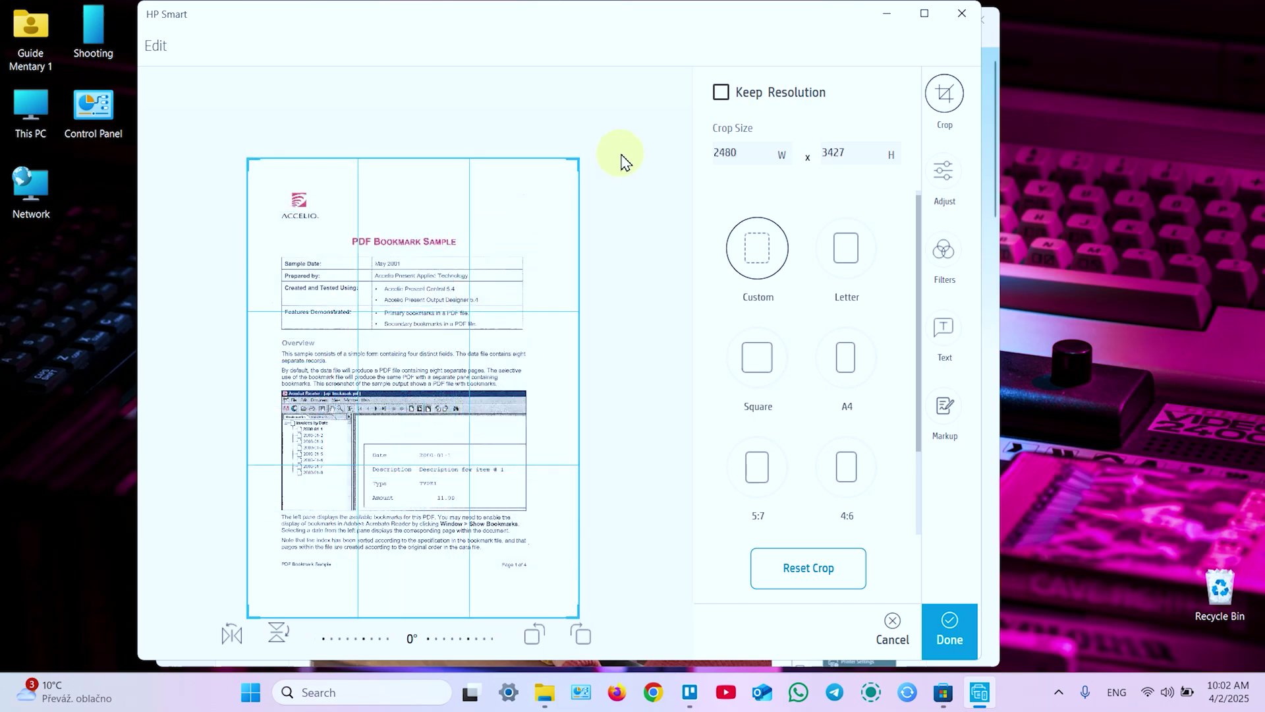
Add the text 'Something' to the page and finish editing, returning to the preview
{"action": "left_click", "coordinate": [943, 170]}
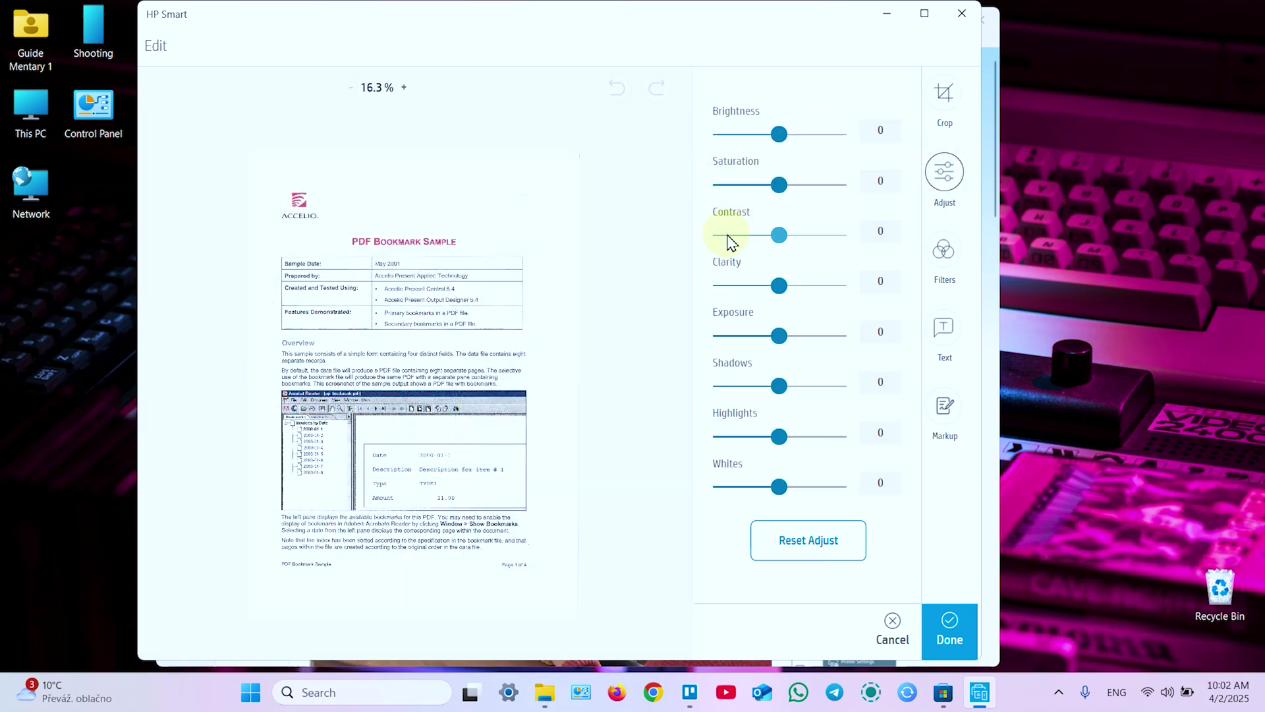
{"action": "left_click", "coordinate": [947, 257]}
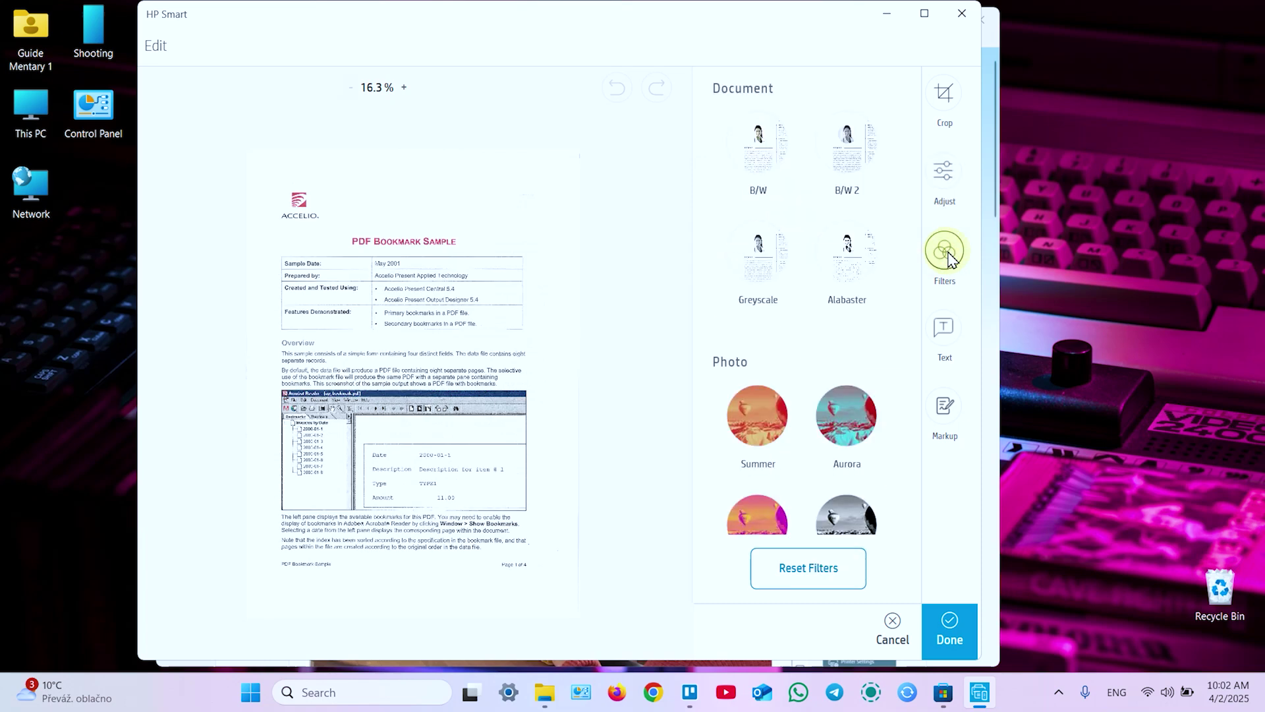
{"action": "left_click", "coordinate": [947, 331]}
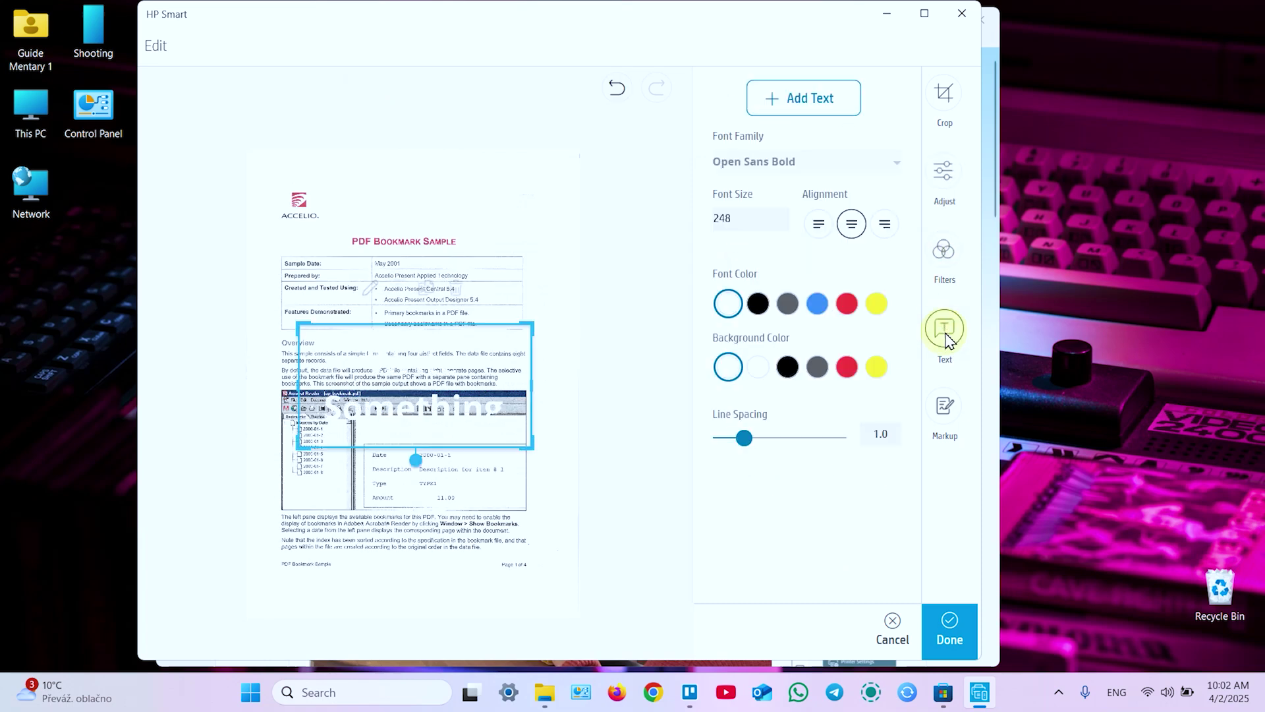
{"action": "left_click", "coordinate": [944, 419]}
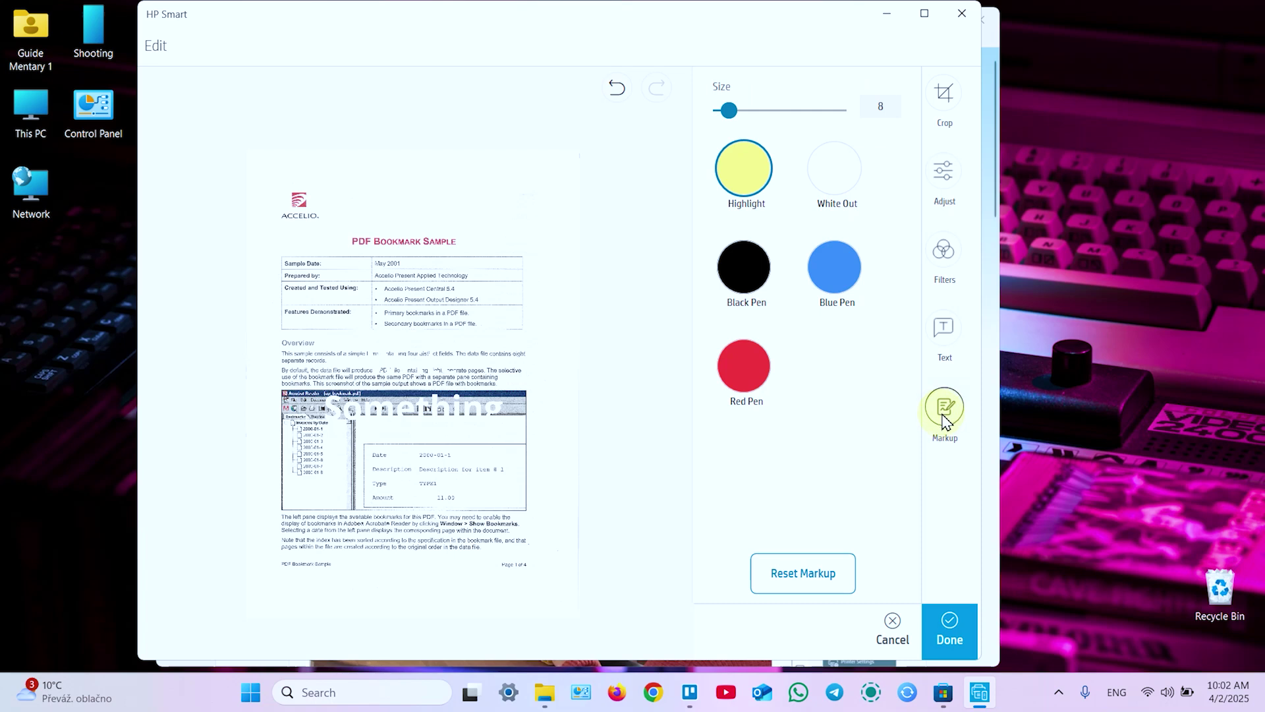
{"action": "left_click", "coordinate": [948, 622]}
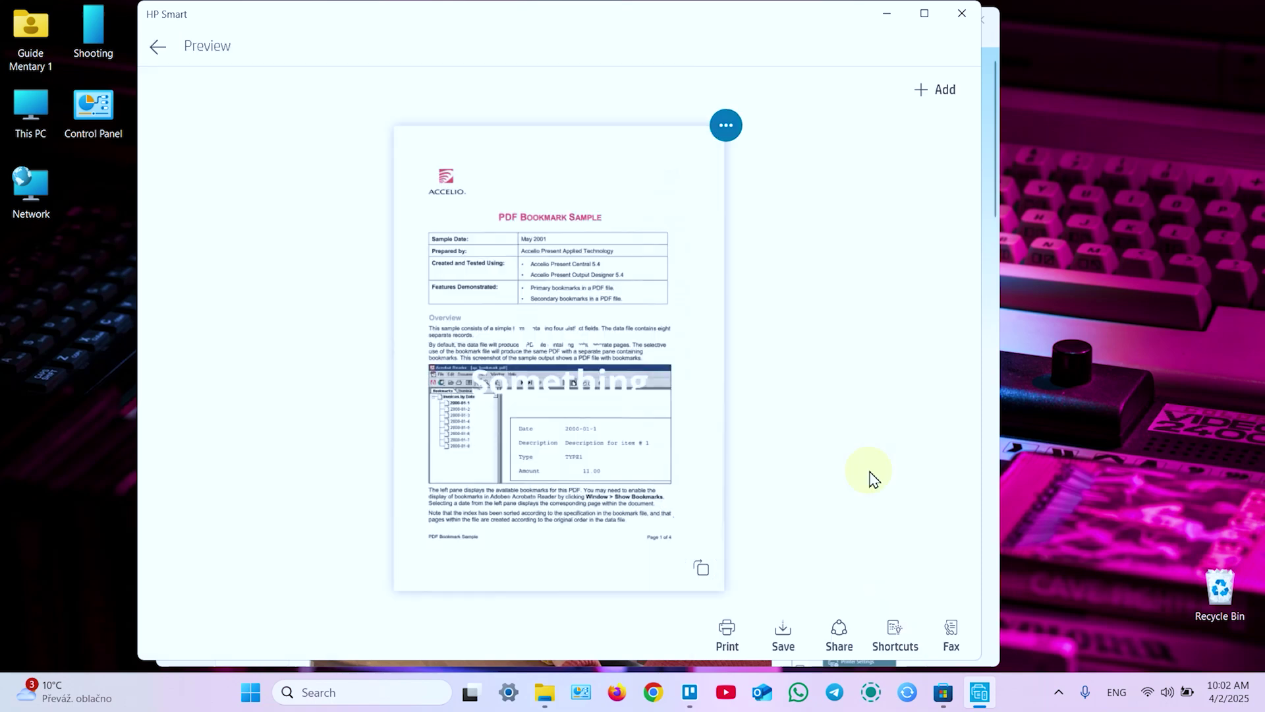
{"action": "left_click", "coordinate": [726, 125]}
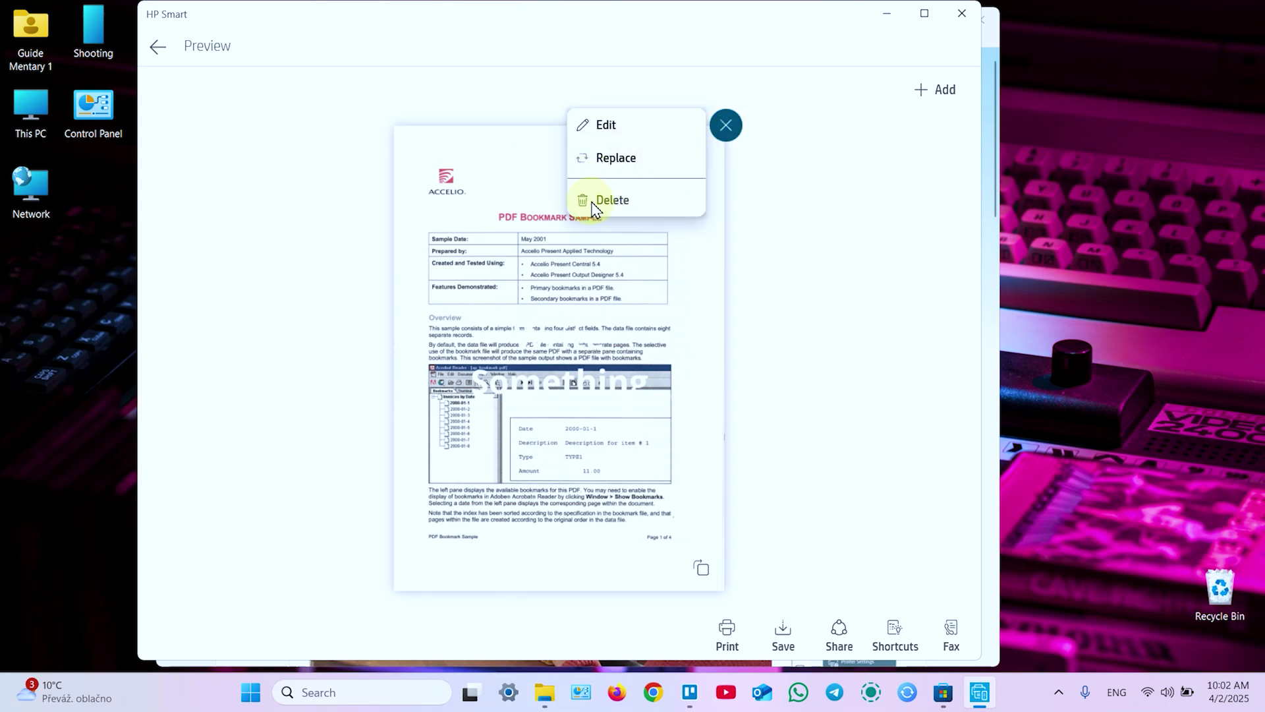
{"action": "left_click", "coordinate": [796, 206]}
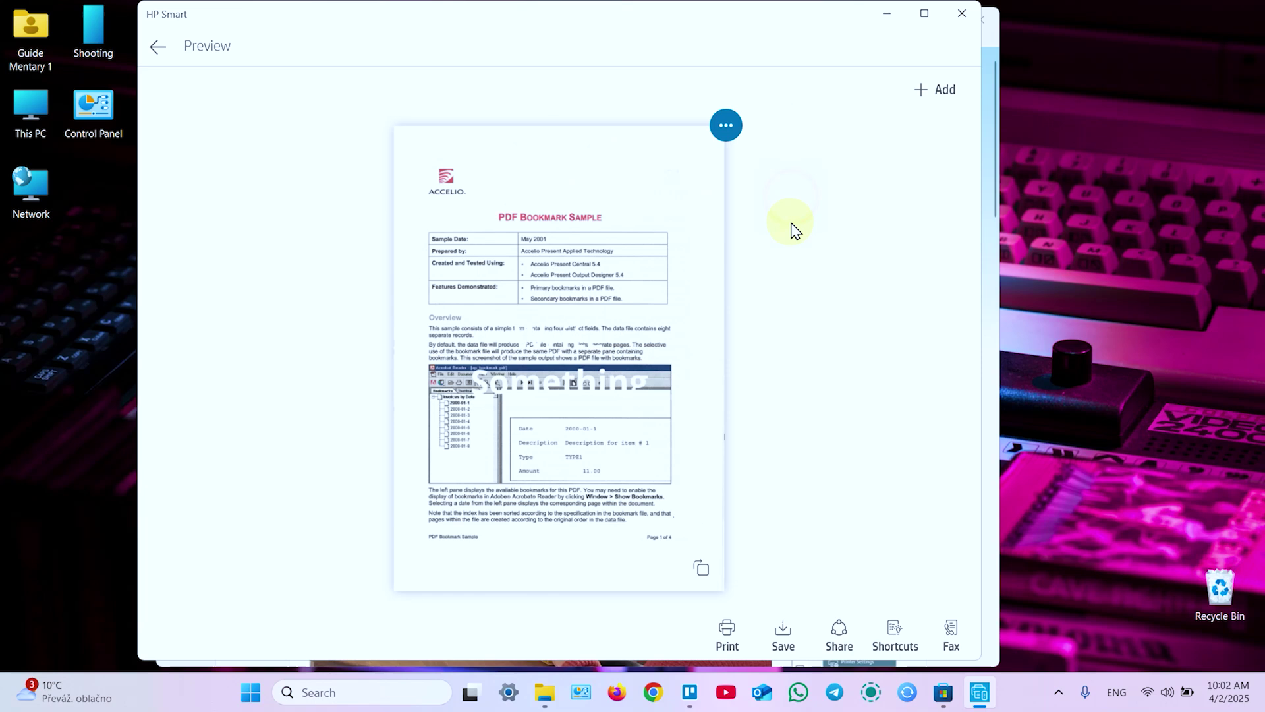
Add another page with a 4 x 6 in (10 x 15 cm) scan area and Grayscale output
{"action": "left_click", "coordinate": [942, 92]}
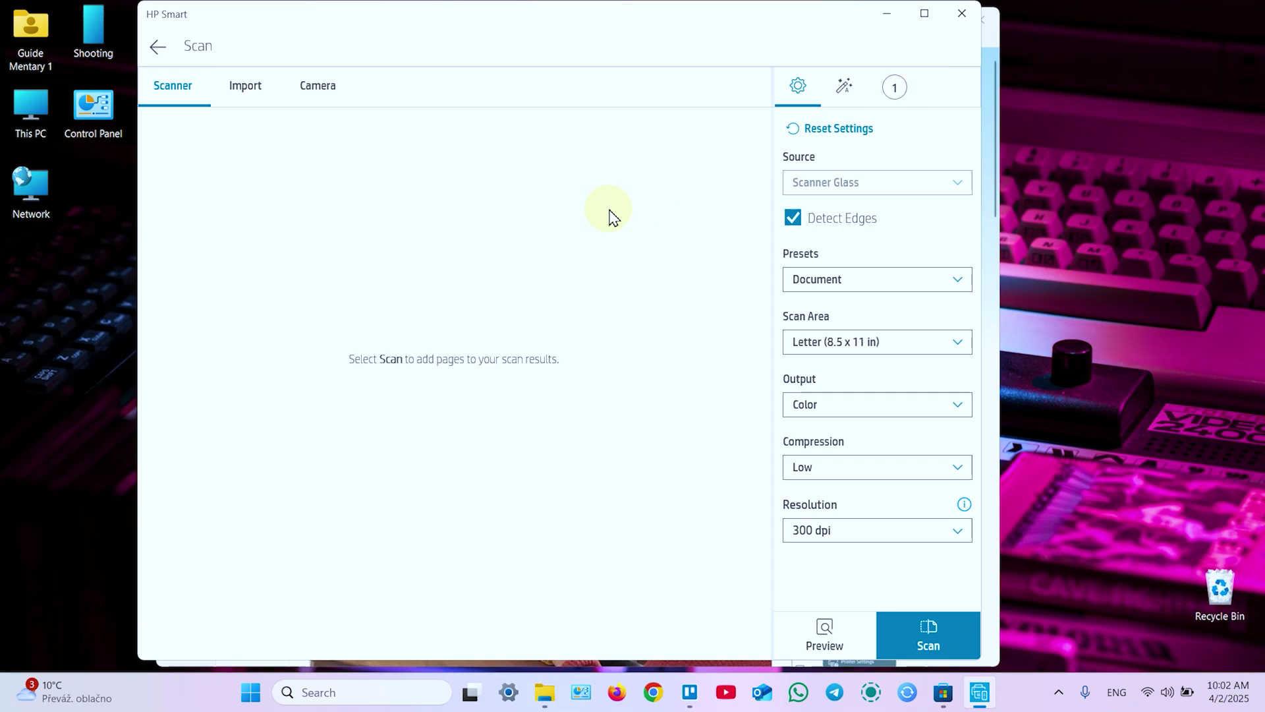
{"action": "left_click", "coordinate": [882, 340]}
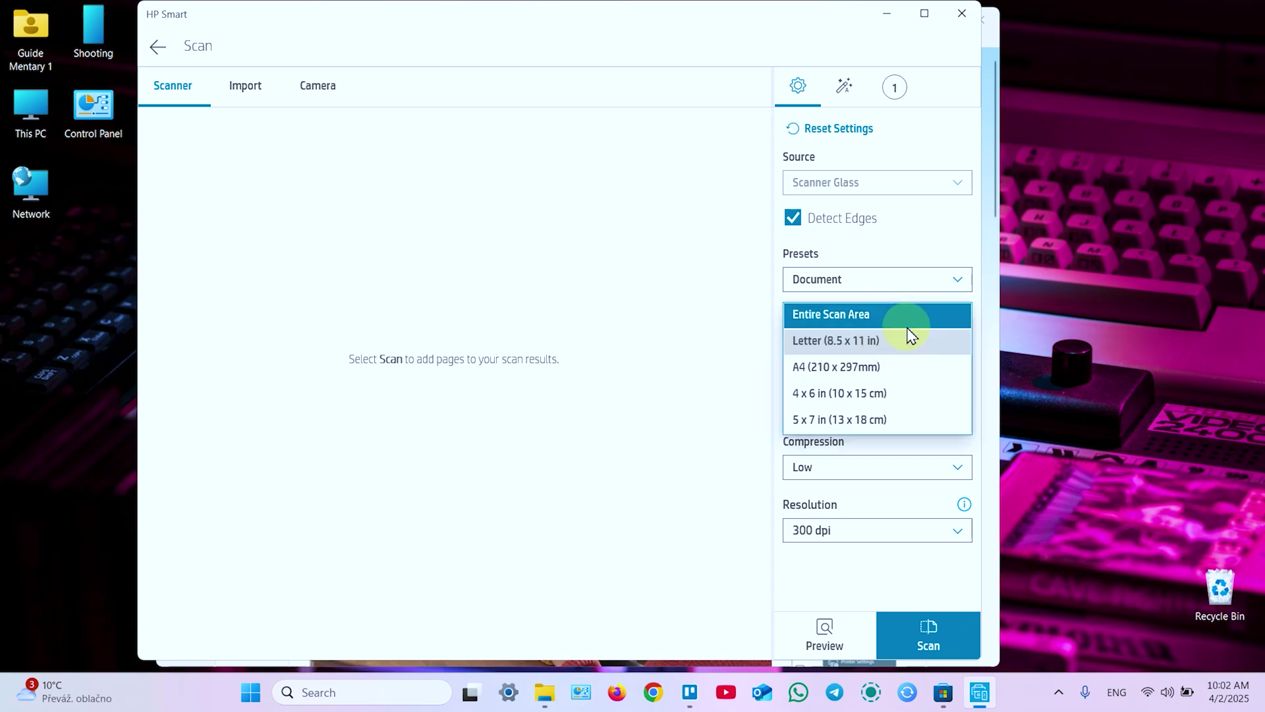
{"action": "left_click", "coordinate": [843, 365]}
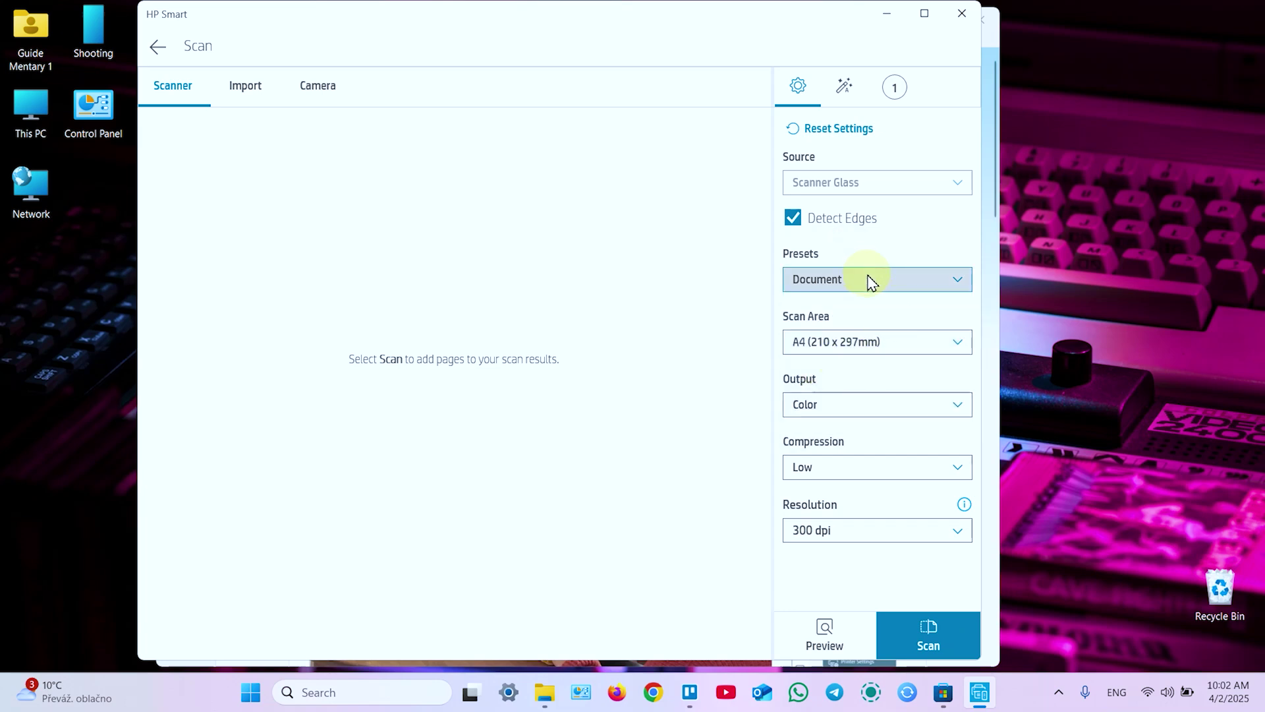
{"action": "left_click", "coordinate": [846, 344]}
{"action": "left_click", "coordinate": [847, 366]}
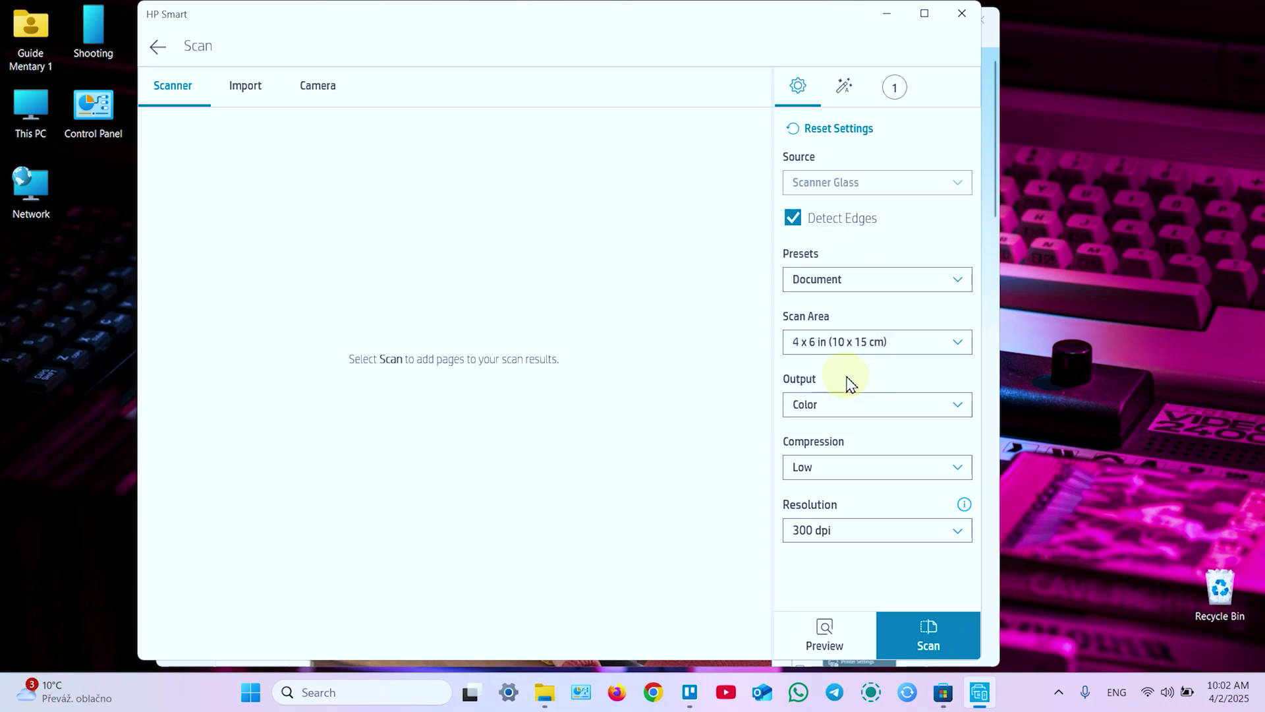
{"action": "left_click", "coordinate": [836, 408]}
{"action": "left_click", "coordinate": [838, 429]}
Import marek-pavlik-KMqX6_HbjD8-unsplash.jpg from Downloads as page 2, using a Full crop
{"action": "left_click", "coordinate": [245, 91]}
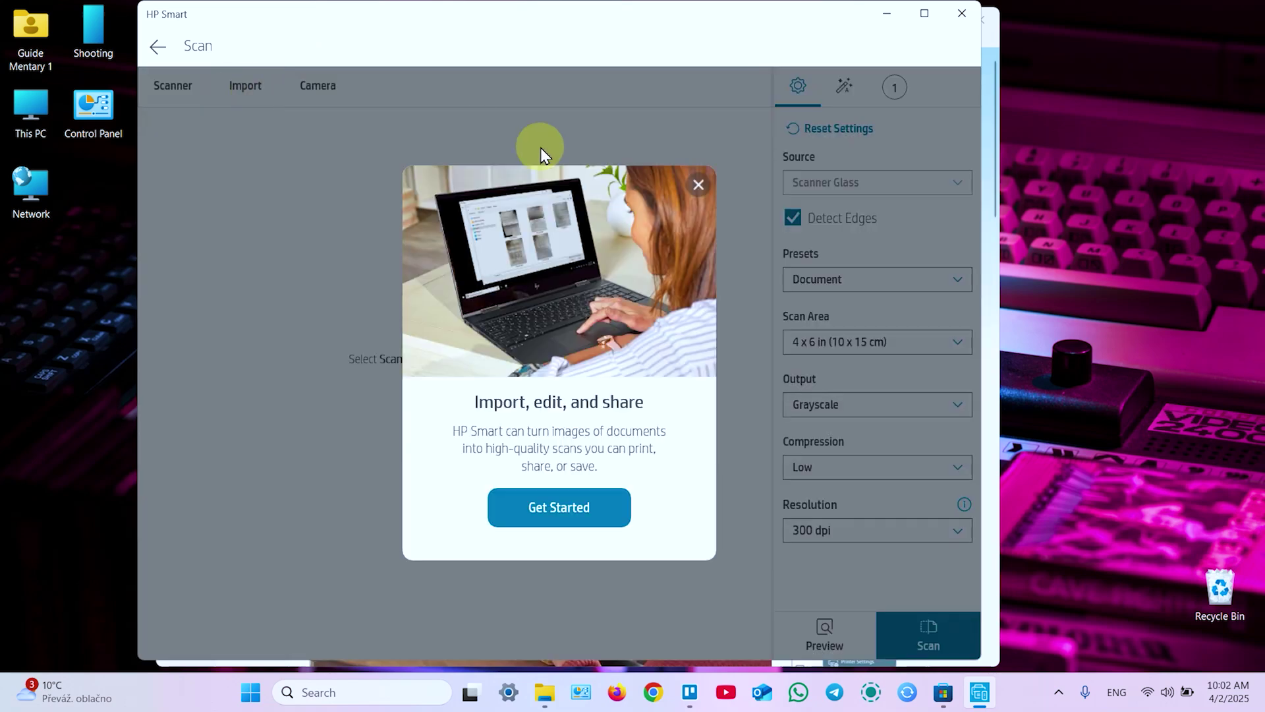
{"action": "left_click", "coordinate": [697, 180]}
{"action": "left_click", "coordinate": [241, 88]}
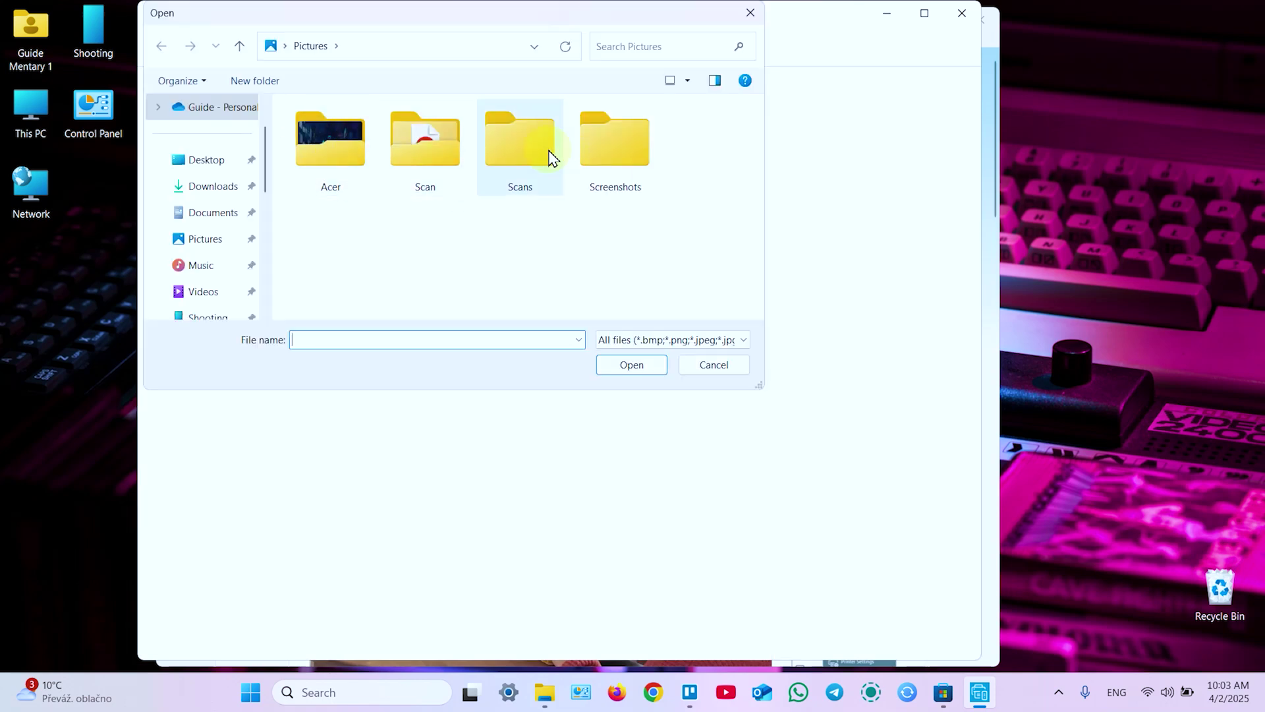
{"action": "left_click", "coordinate": [204, 186]}
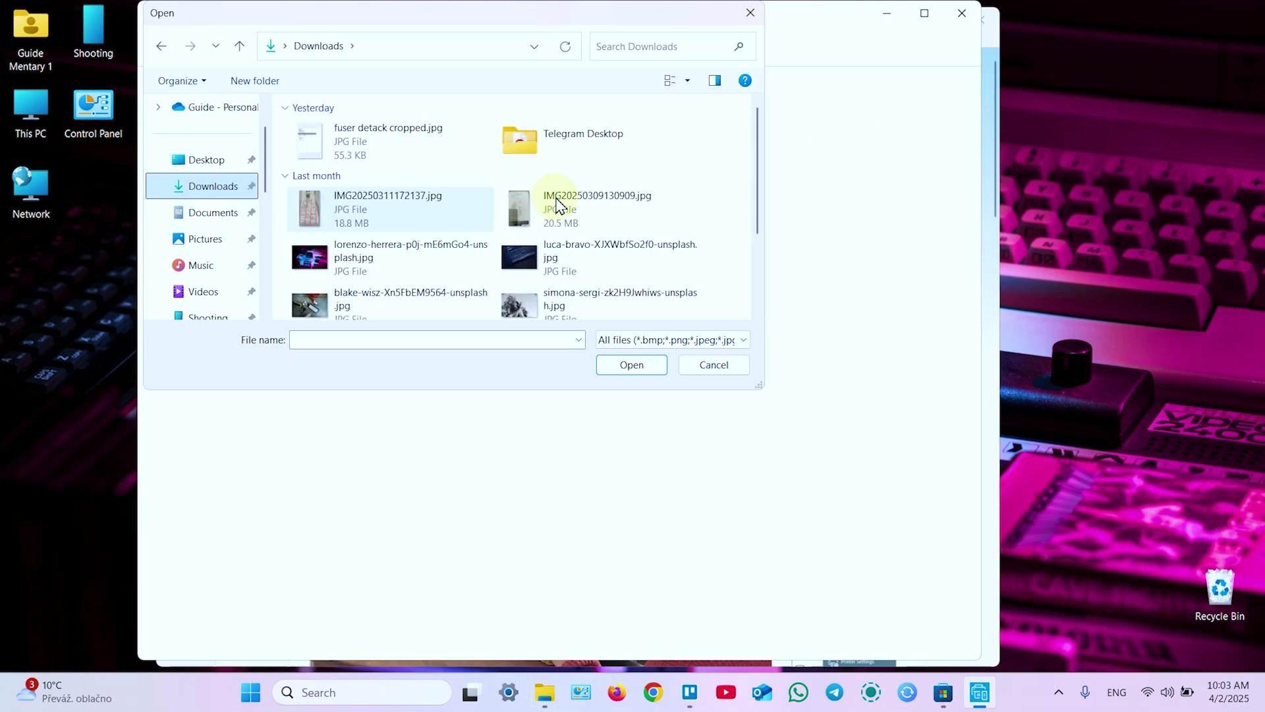
{"action": "left_click_drag", "start_coordinate": [758, 161], "coordinate": [770, 234]}
{"action": "left_click", "coordinate": [349, 255]}
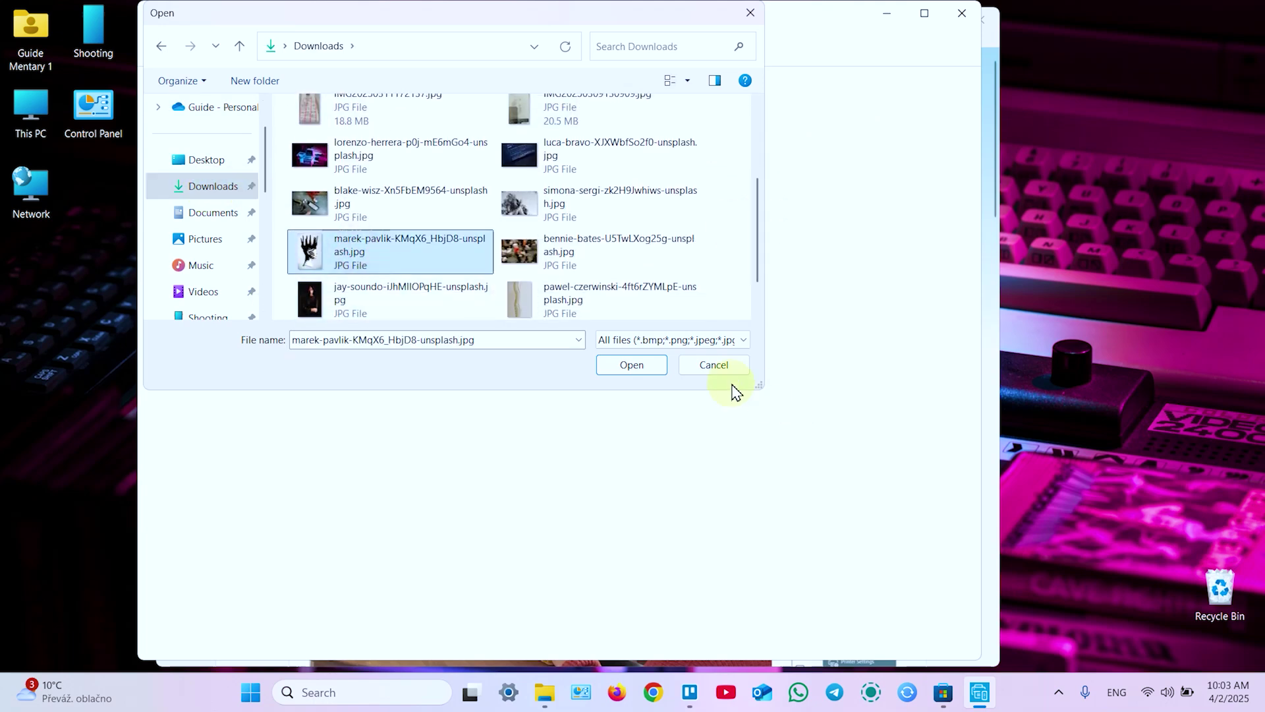
{"action": "left_click", "coordinate": [632, 367]}
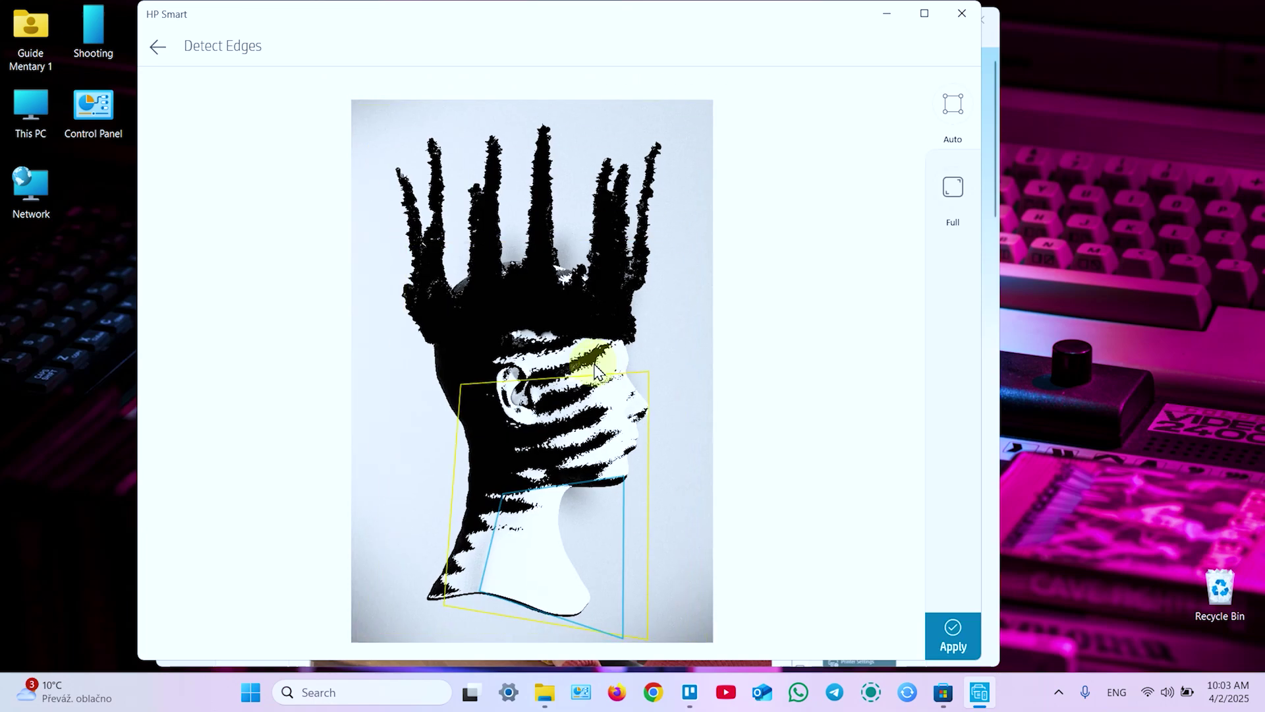
{"action": "left_click", "coordinate": [953, 191]}
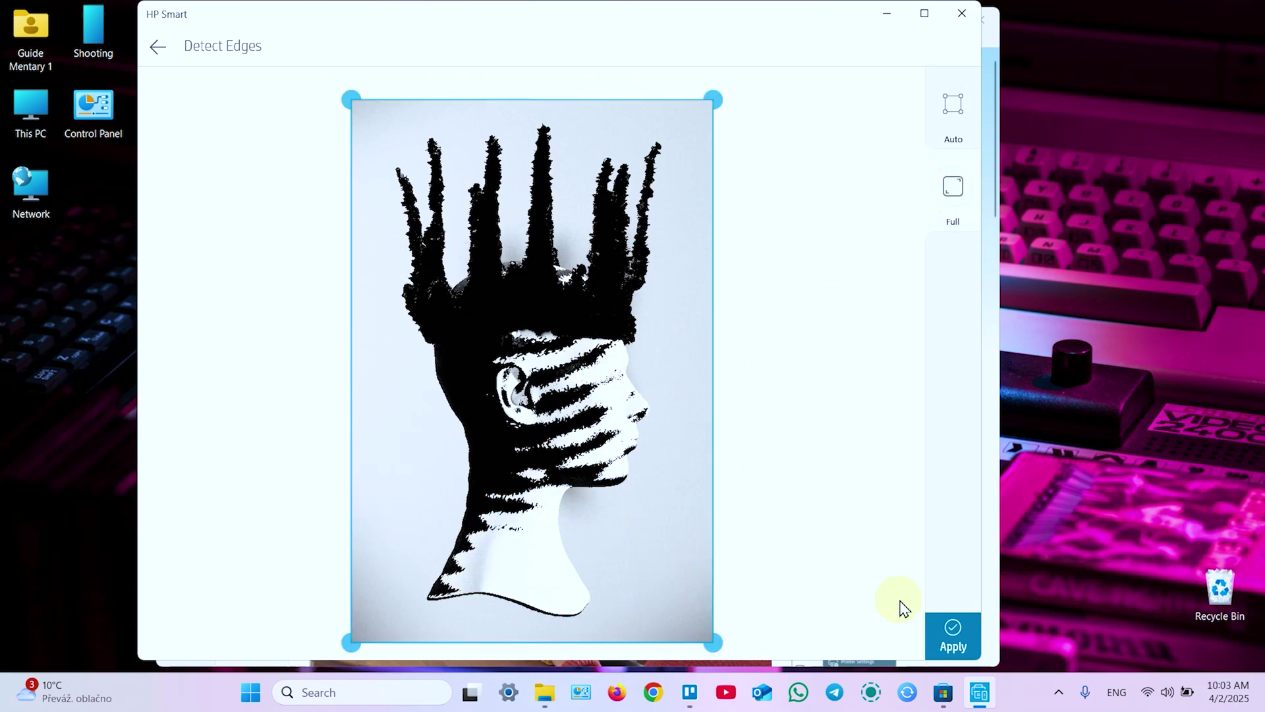
{"action": "left_click", "coordinate": [950, 642]}
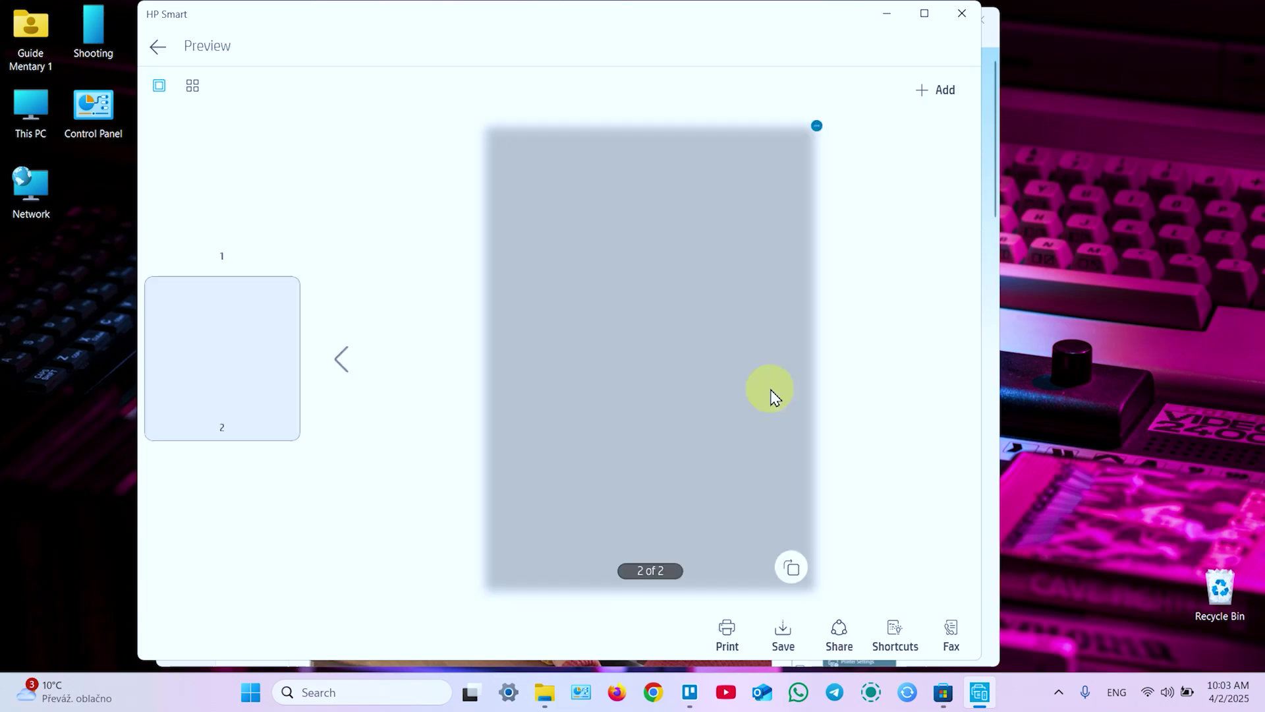
Flip between the two pages and drag page 1 to reorder them
{"action": "left_click", "coordinate": [230, 198]}
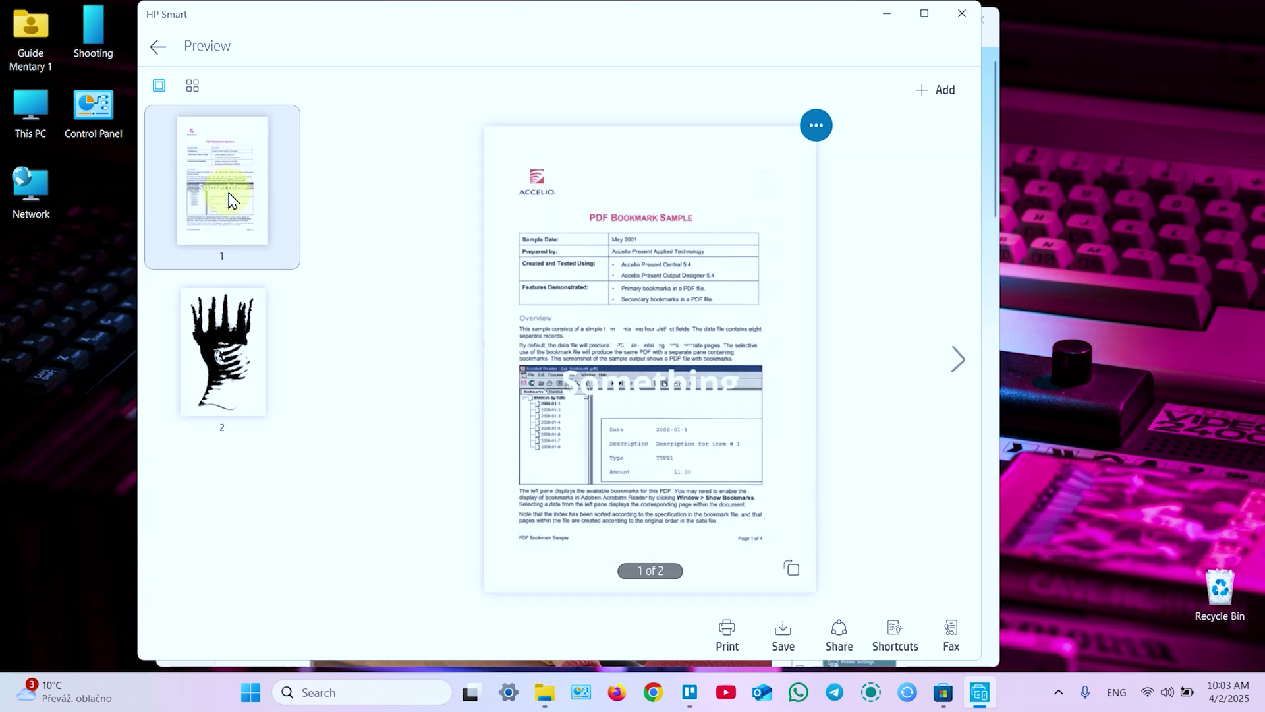
{"action": "left_click", "coordinate": [234, 361]}
{"action": "left_click", "coordinate": [230, 211]}
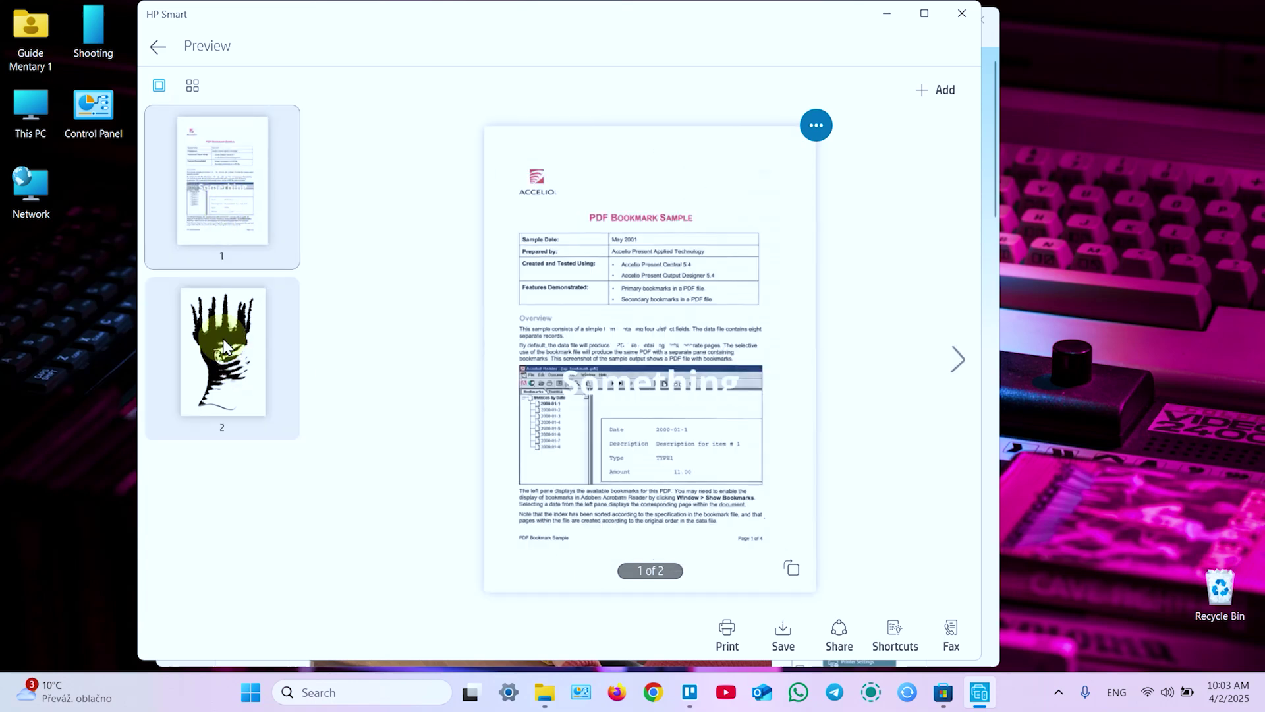
{"action": "left_click", "coordinate": [223, 366]}
{"action": "left_click", "coordinate": [218, 204]}
{"action": "left_click_drag", "start_coordinate": [222, 198], "coordinate": [226, 152]}
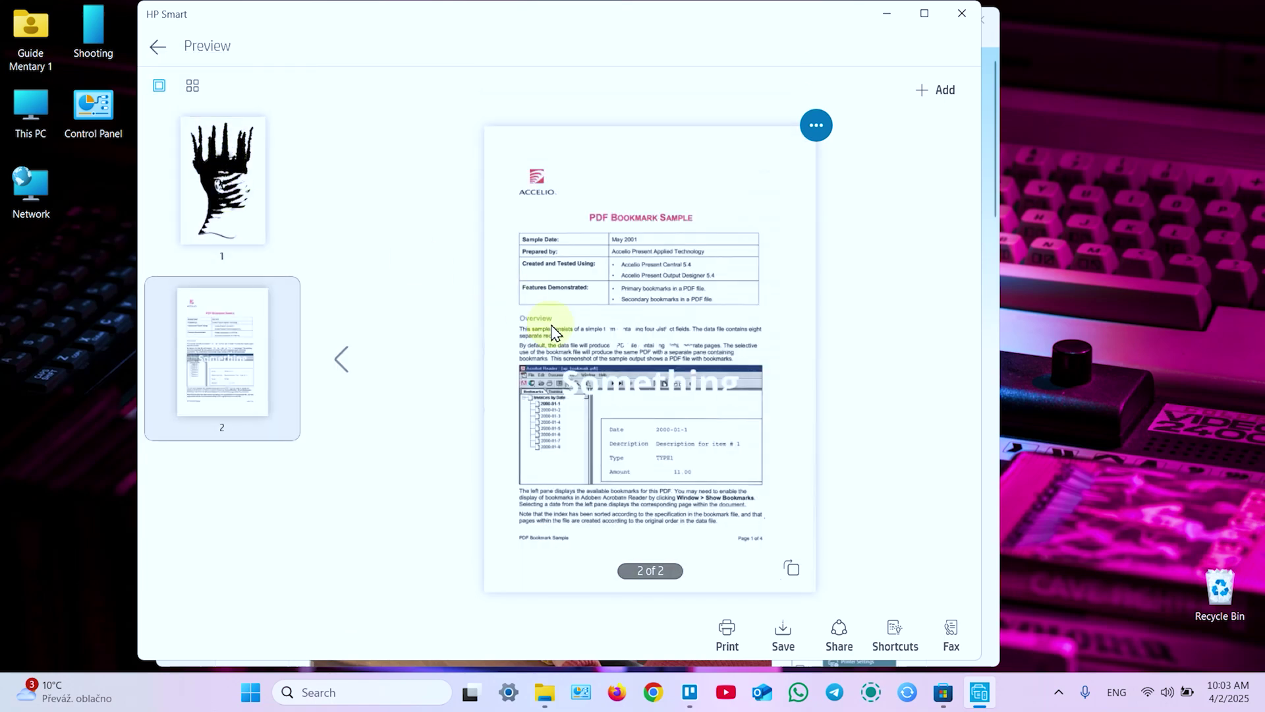
Recheck both pages, with the hand image first, then return to the Scan page
{"action": "left_click", "coordinate": [214, 198]}
{"action": "left_click", "coordinate": [208, 341]}
{"action": "left_click", "coordinate": [219, 169]}
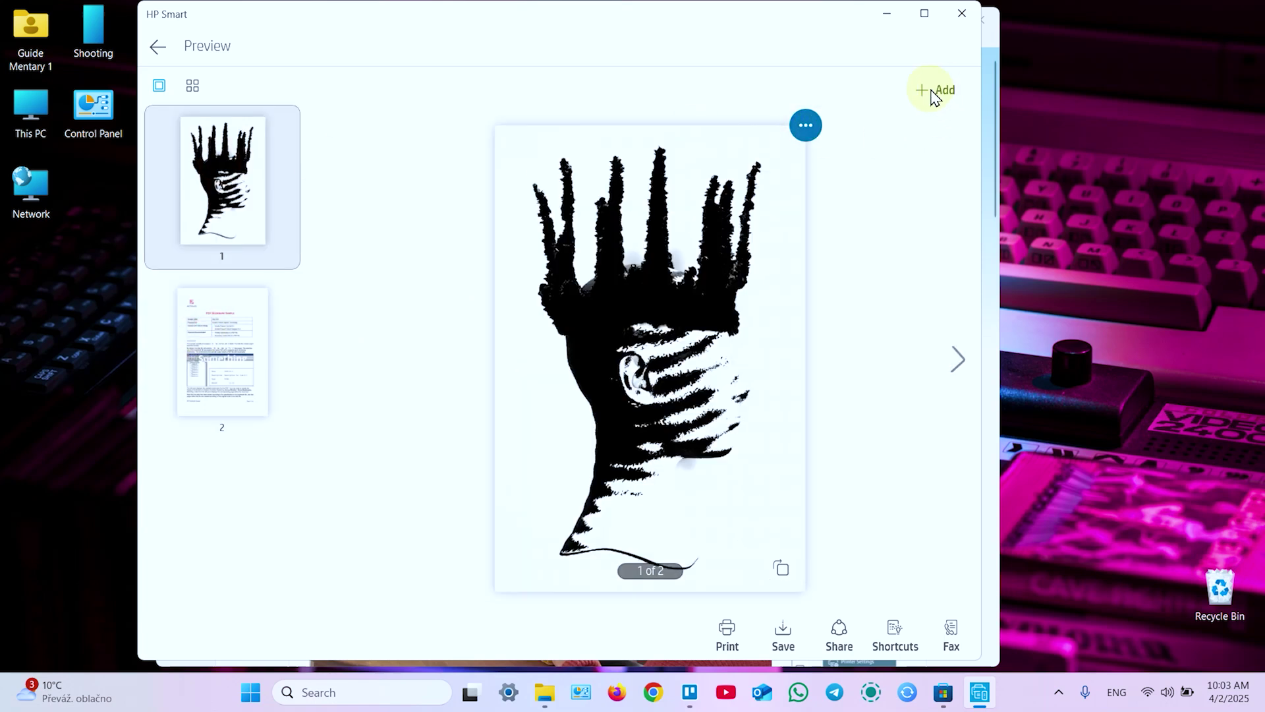
{"action": "left_click", "coordinate": [933, 96]}
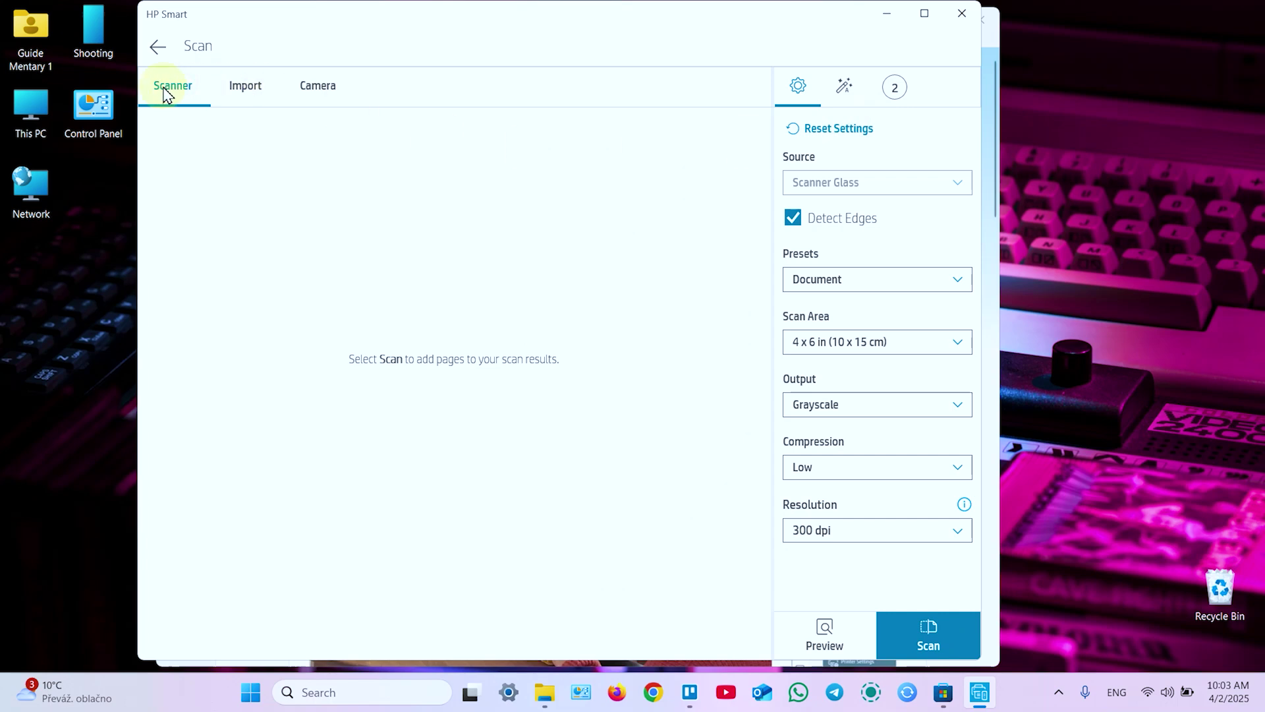
Scan over the Entire Scan Area, crop it Full with a straightened right edge, and apply
{"action": "left_click", "coordinate": [867, 331]}
{"action": "left_click", "coordinate": [849, 259]}
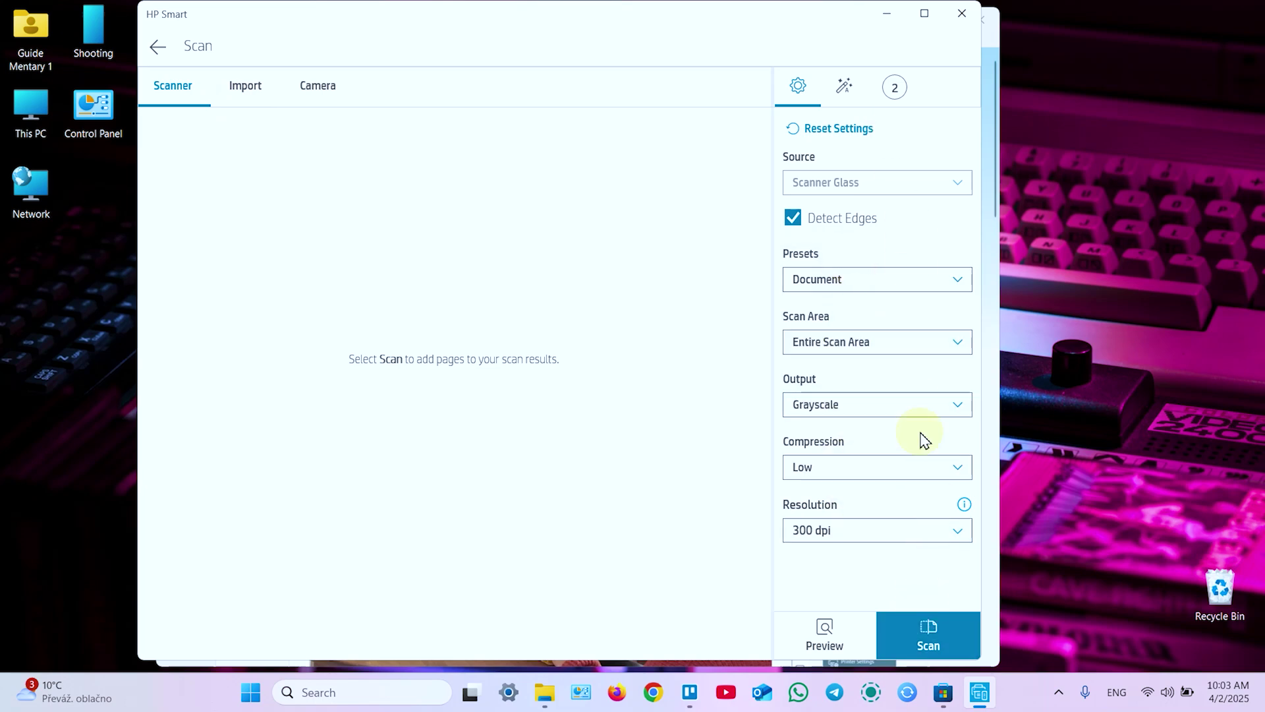
{"action": "left_click", "coordinate": [935, 628]}
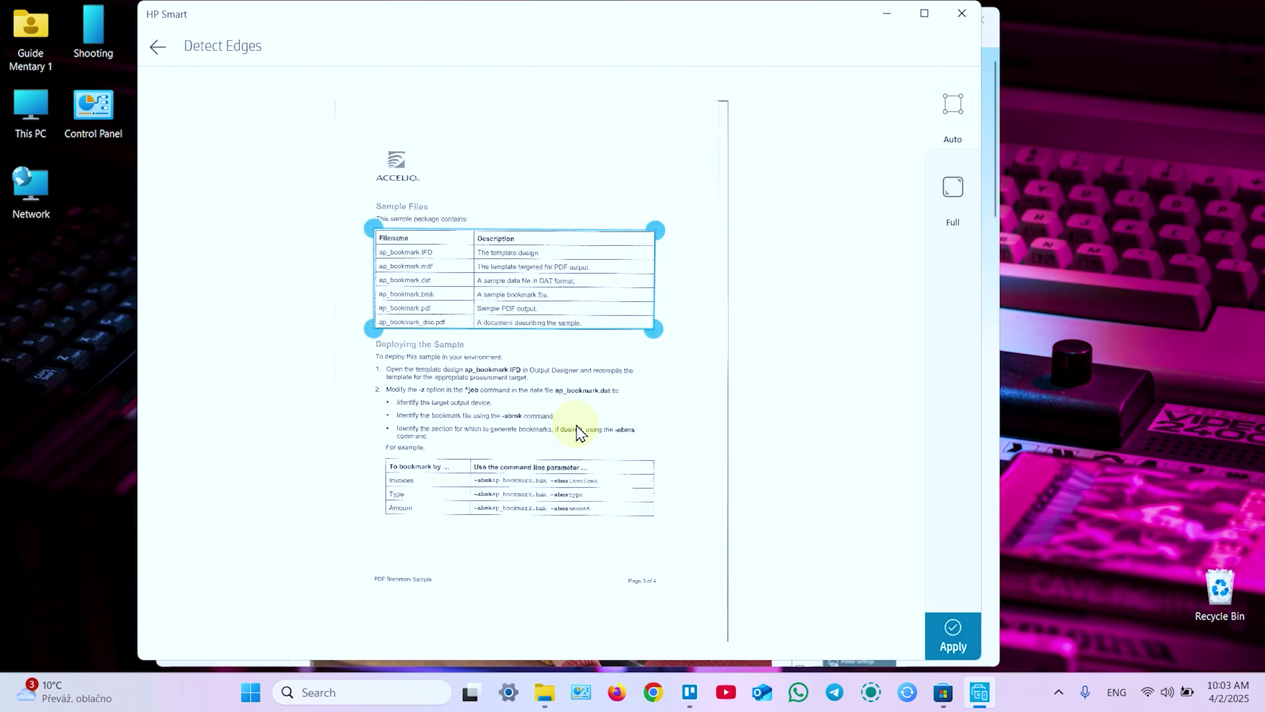
{"action": "left_click", "coordinate": [953, 187]}
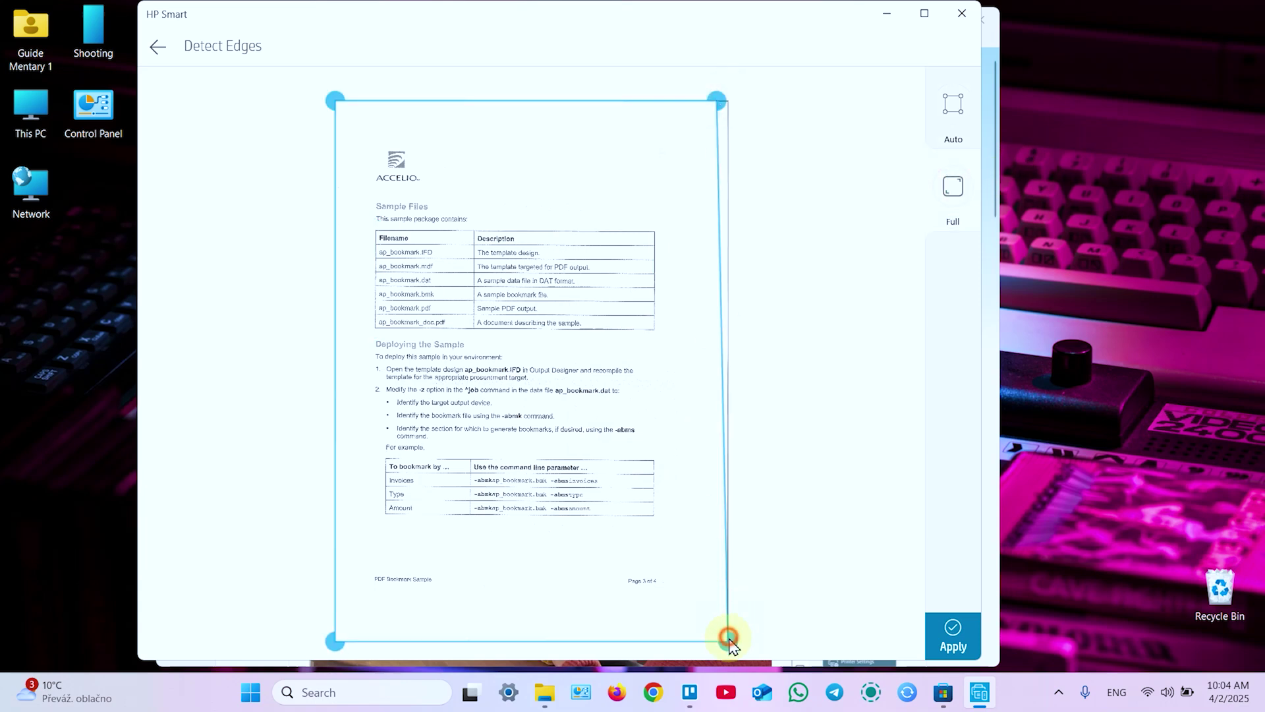
{"action": "left_click_drag", "start_coordinate": [727, 640], "coordinate": [722, 641]}
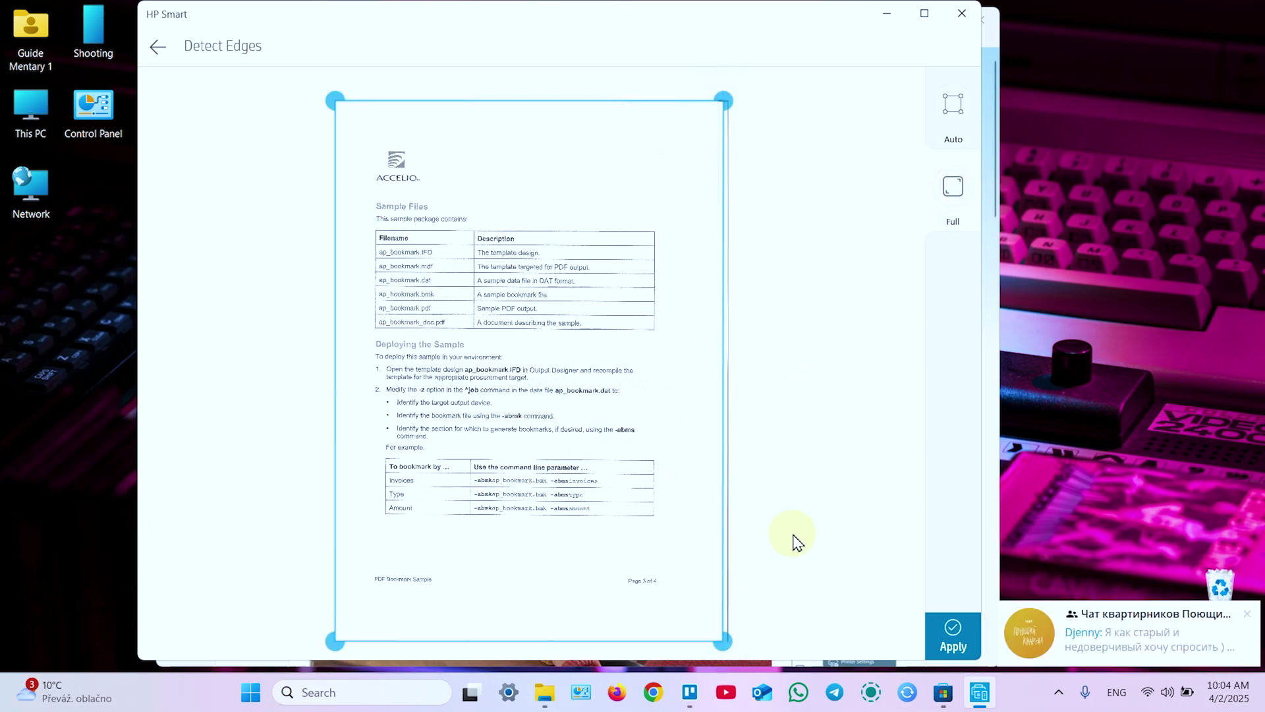
{"action": "left_click", "coordinate": [952, 634]}
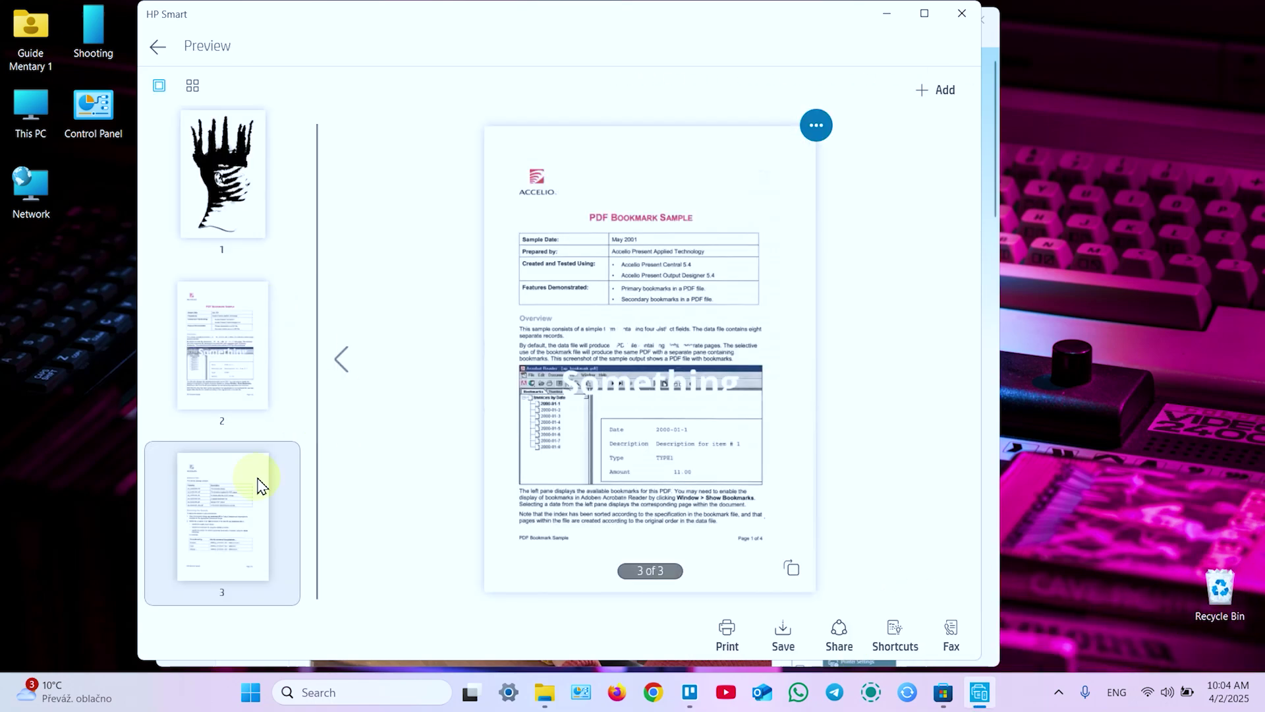
Review the three pages, dragging page 3 but leaving the order unchanged, then select page 1
{"action": "left_click", "coordinate": [229, 175]}
{"action": "left_click", "coordinate": [231, 390]}
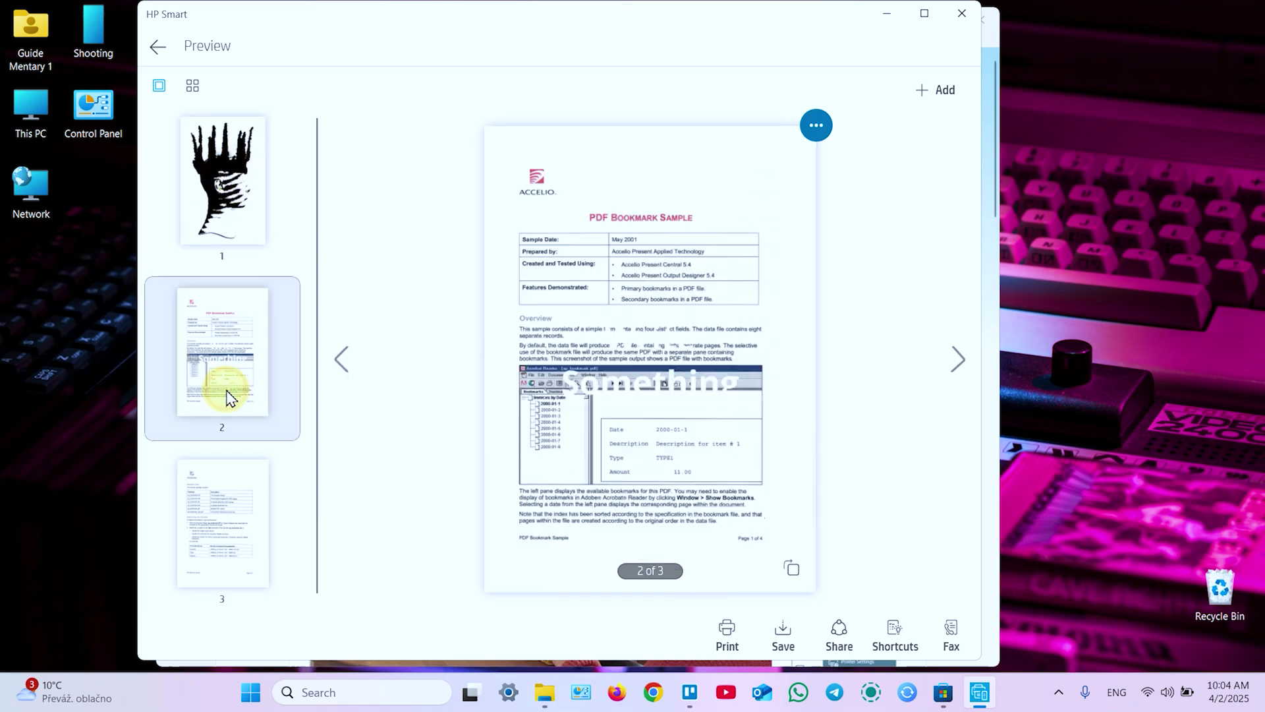
{"action": "left_click_drag", "start_coordinate": [224, 514], "coordinate": [230, 334]}
{"action": "left_click", "coordinate": [231, 212]}
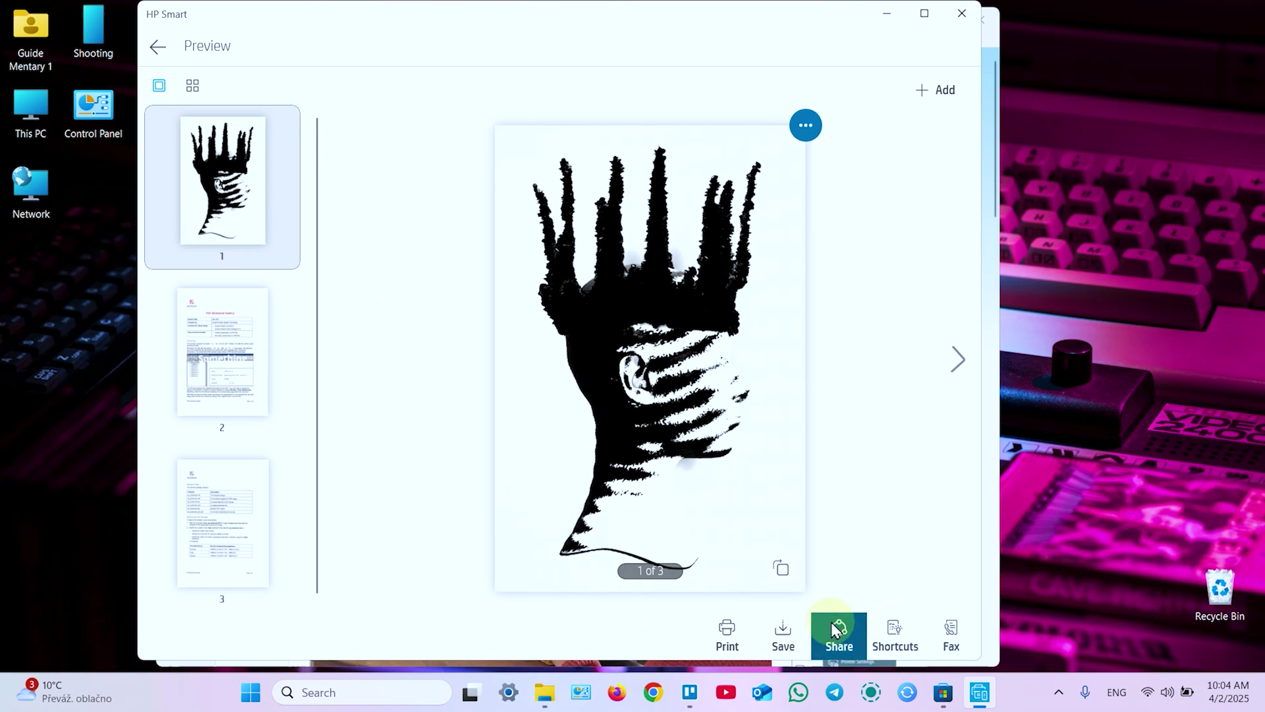
In the Save options, keep Basic PDF, name the file Doc 123, and keep Compression None
{"action": "left_click", "coordinate": [781, 631]}
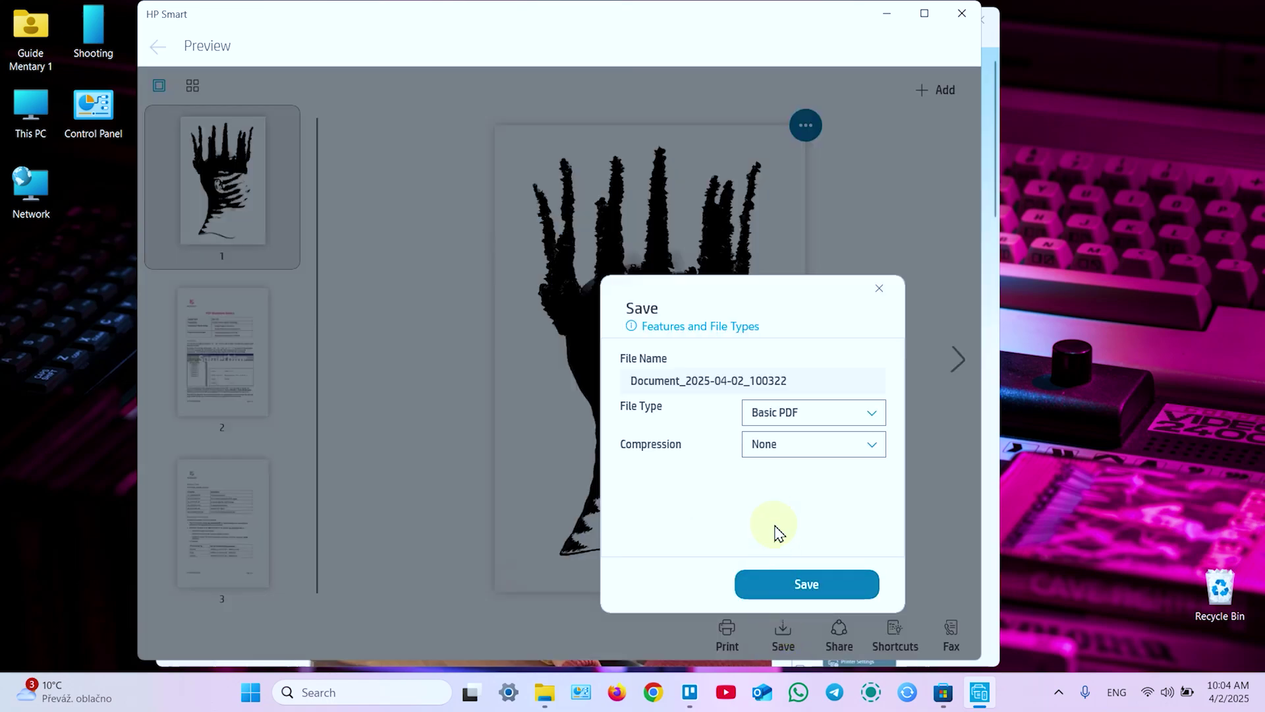
{"action": "left_click", "coordinate": [829, 415]}
{"action": "left_click", "coordinate": [827, 415]}
{"action": "left_click", "coordinate": [821, 414]}
{"action": "left_click", "coordinate": [813, 415]}
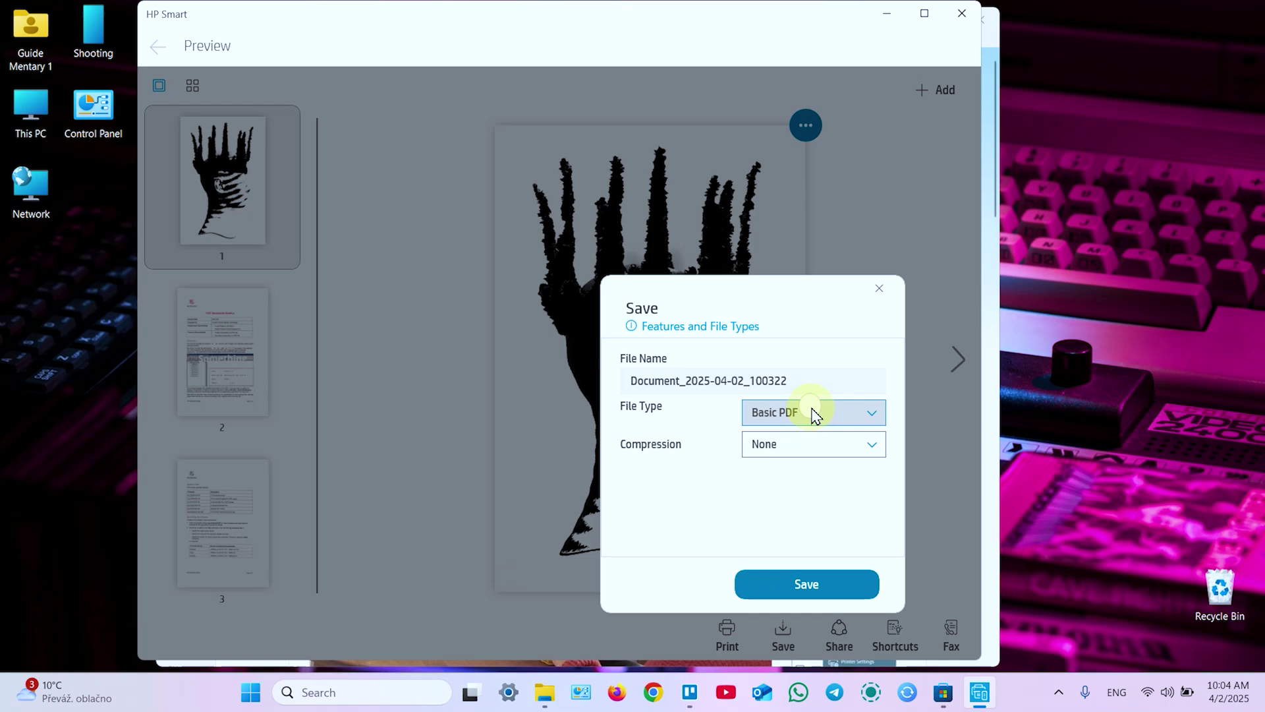
{"action": "left_click", "coordinate": [797, 375]}
{"action": "left_click_drag", "start_coordinate": [800, 374], "coordinate": [643, 381]}
{"action": "type", "text": "Doc 123"}
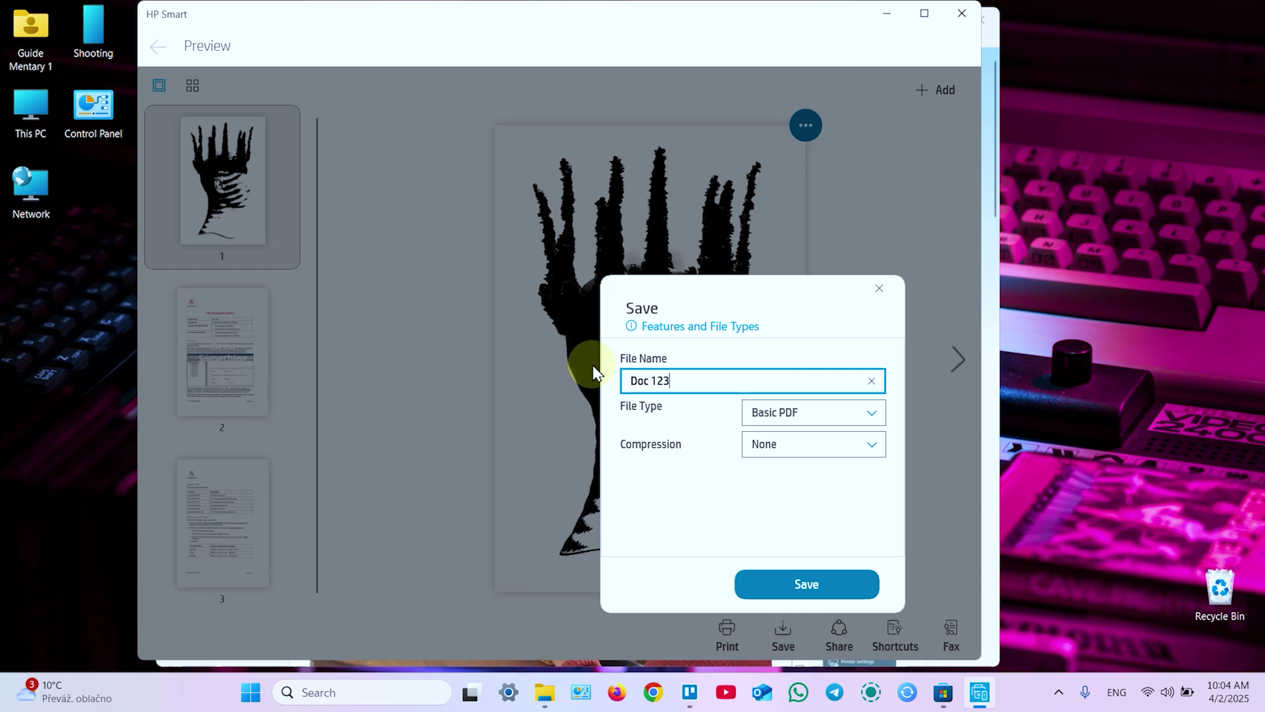
{"action": "left_click", "coordinate": [790, 445]}
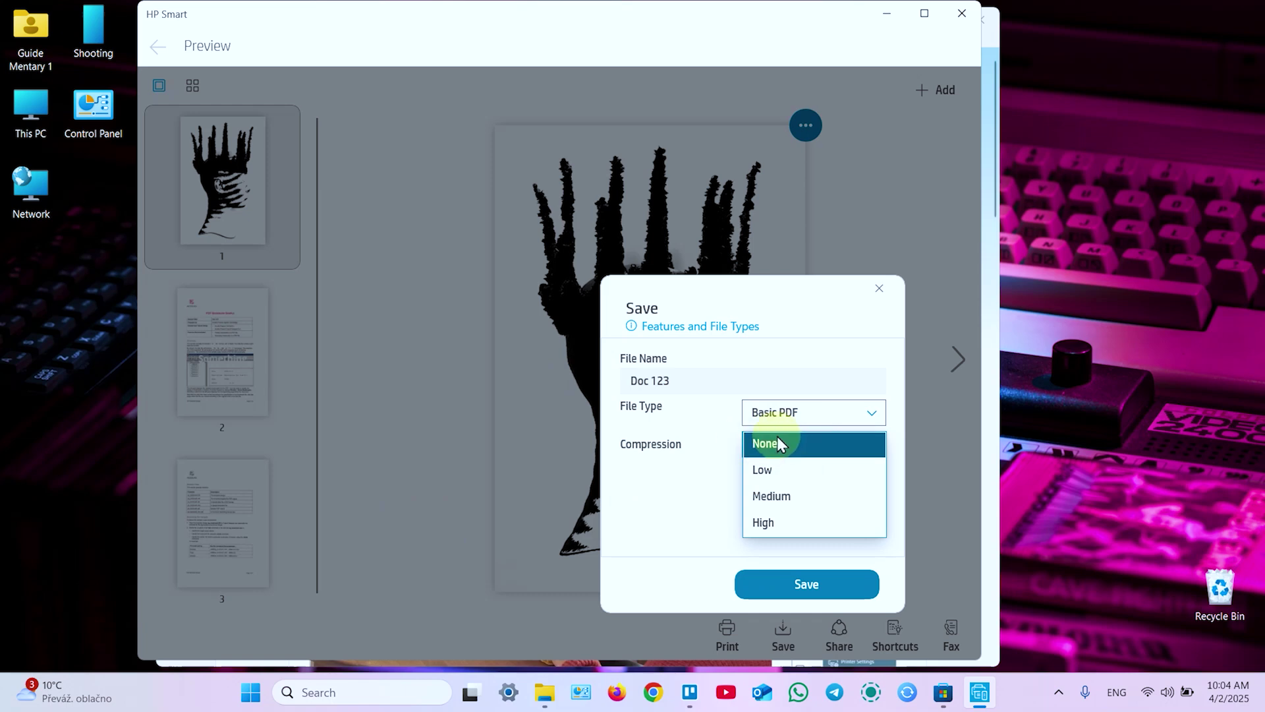
{"action": "left_click", "coordinate": [776, 450]}
Save Doc 123.pdf into the Documents folder and dismiss the saved confirmation
{"action": "left_click", "coordinate": [815, 585]}
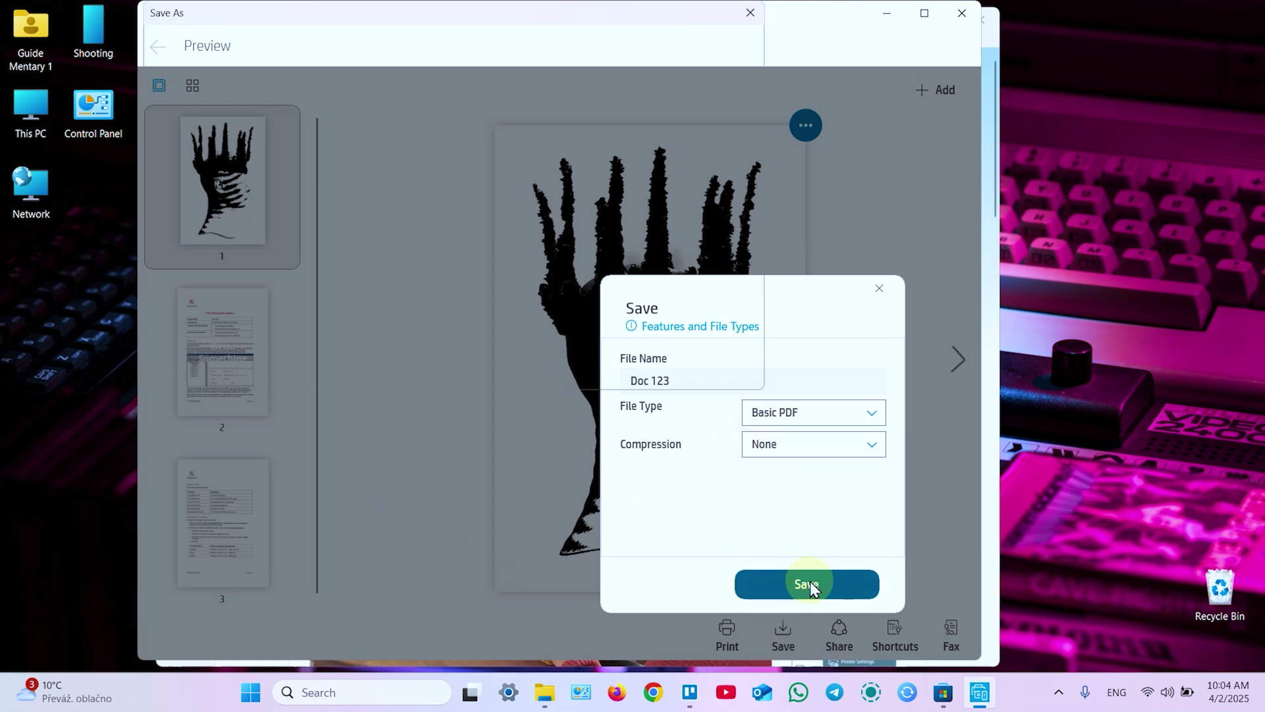
{"action": "left_click", "coordinate": [229, 159]}
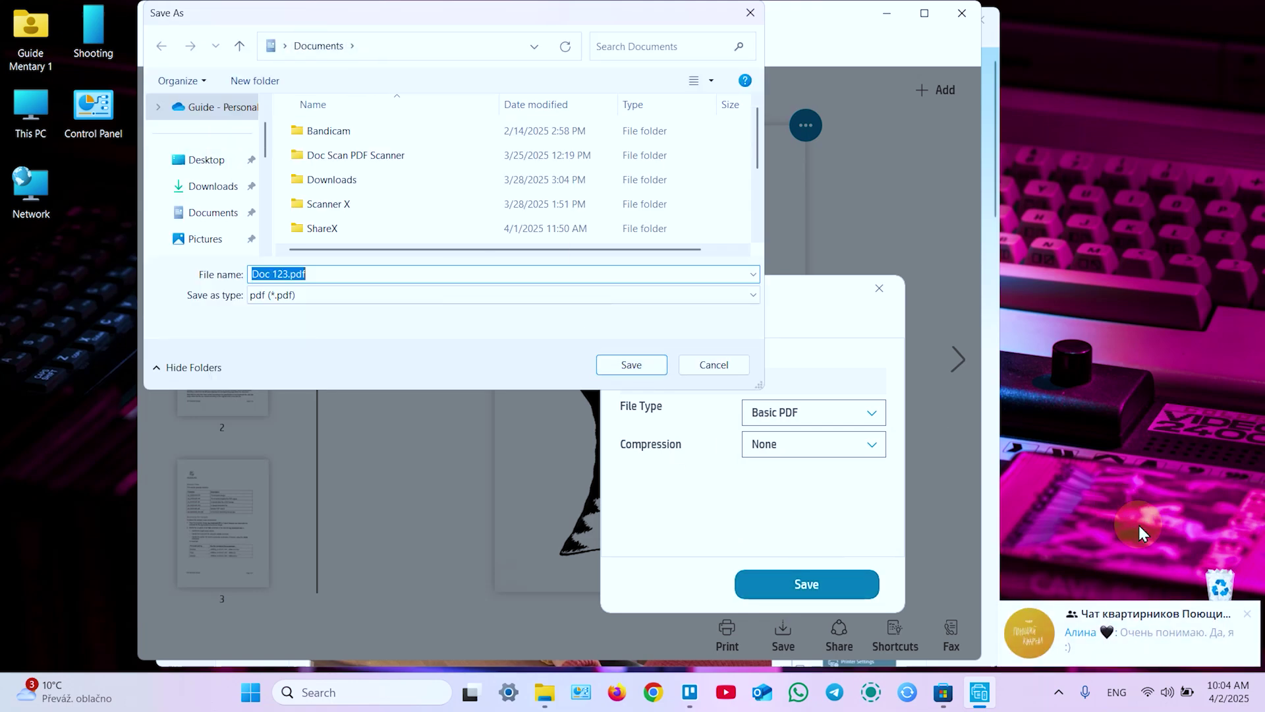
{"action": "left_click", "coordinate": [215, 189]}
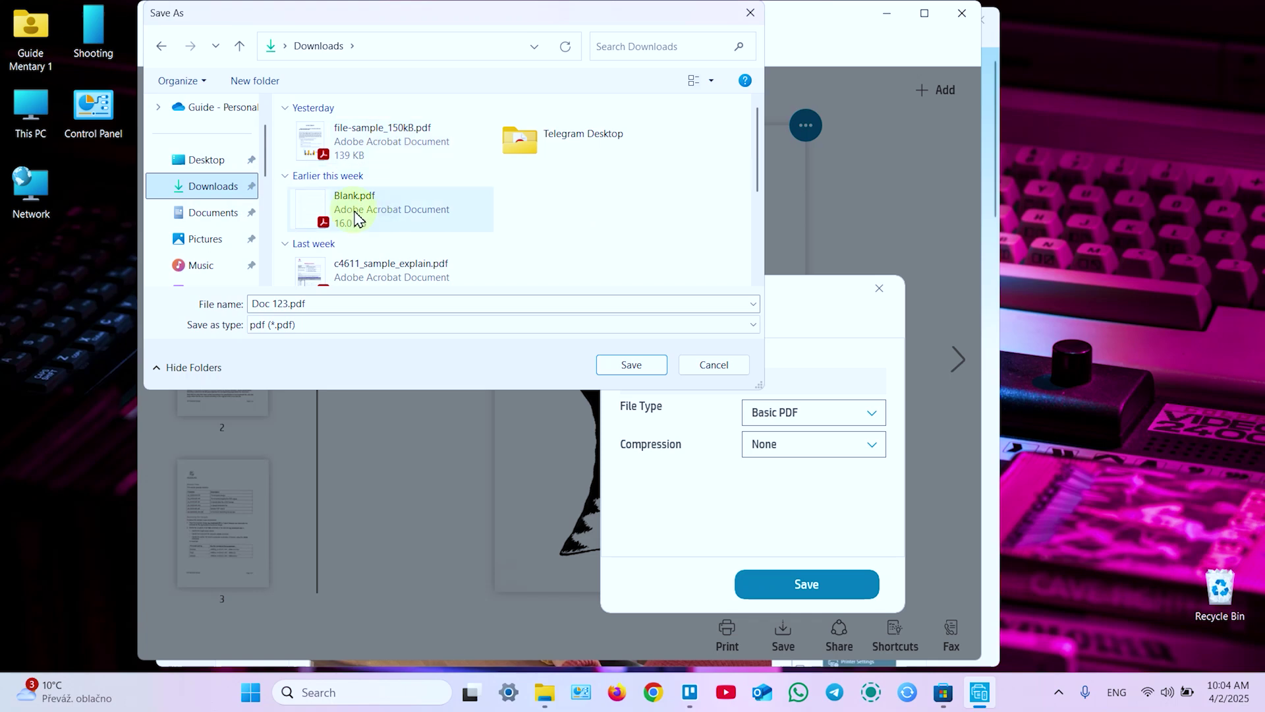
{"action": "left_click", "coordinate": [208, 213]}
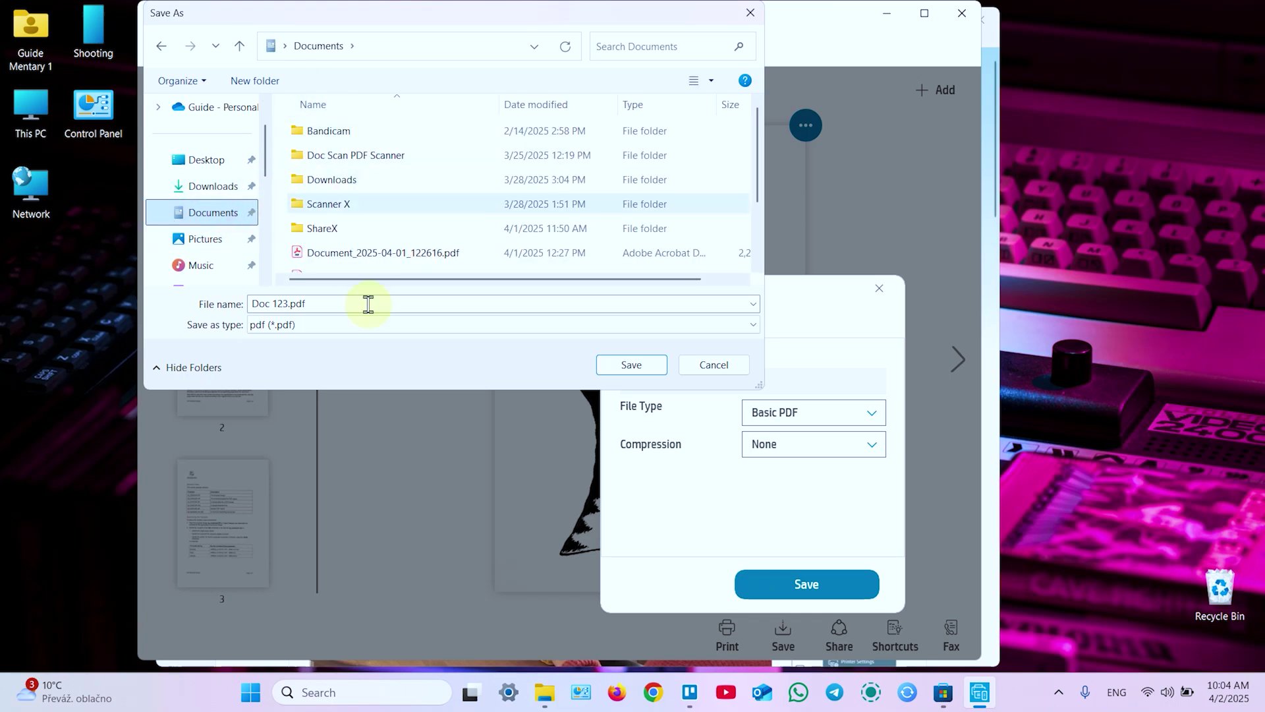
{"action": "left_click", "coordinate": [637, 366]}
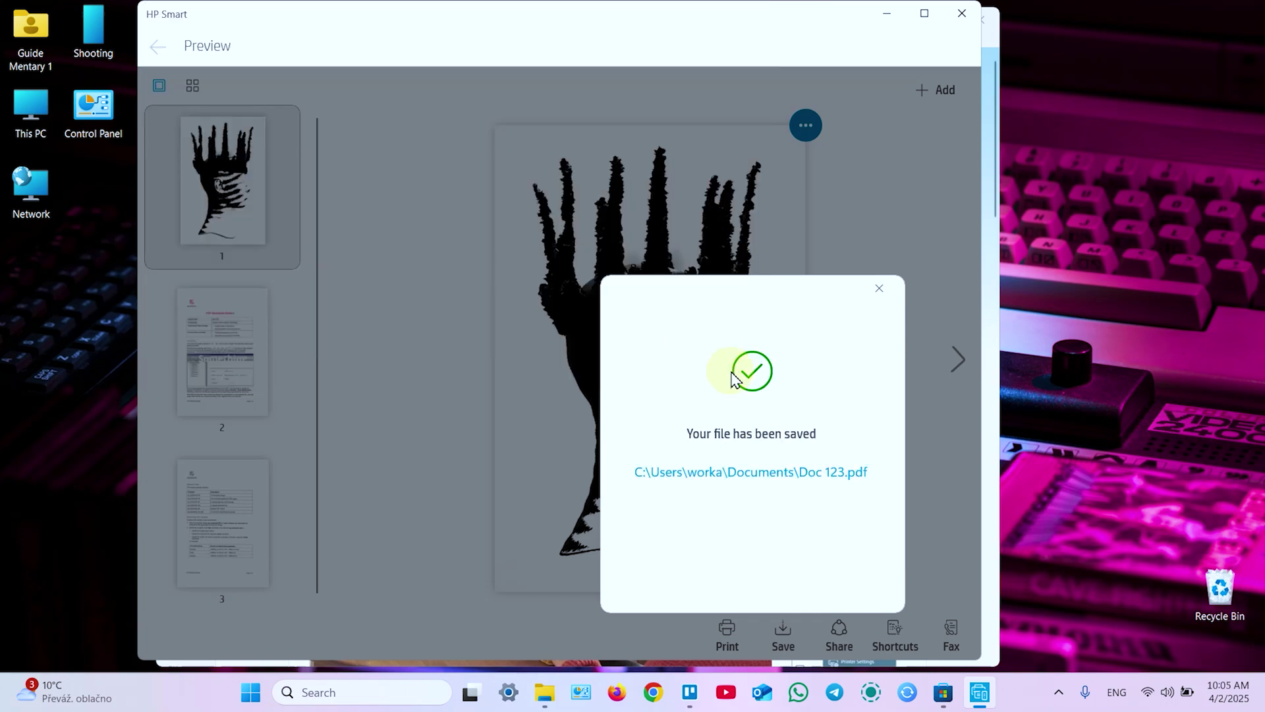
{"action": "left_click", "coordinate": [880, 290]}
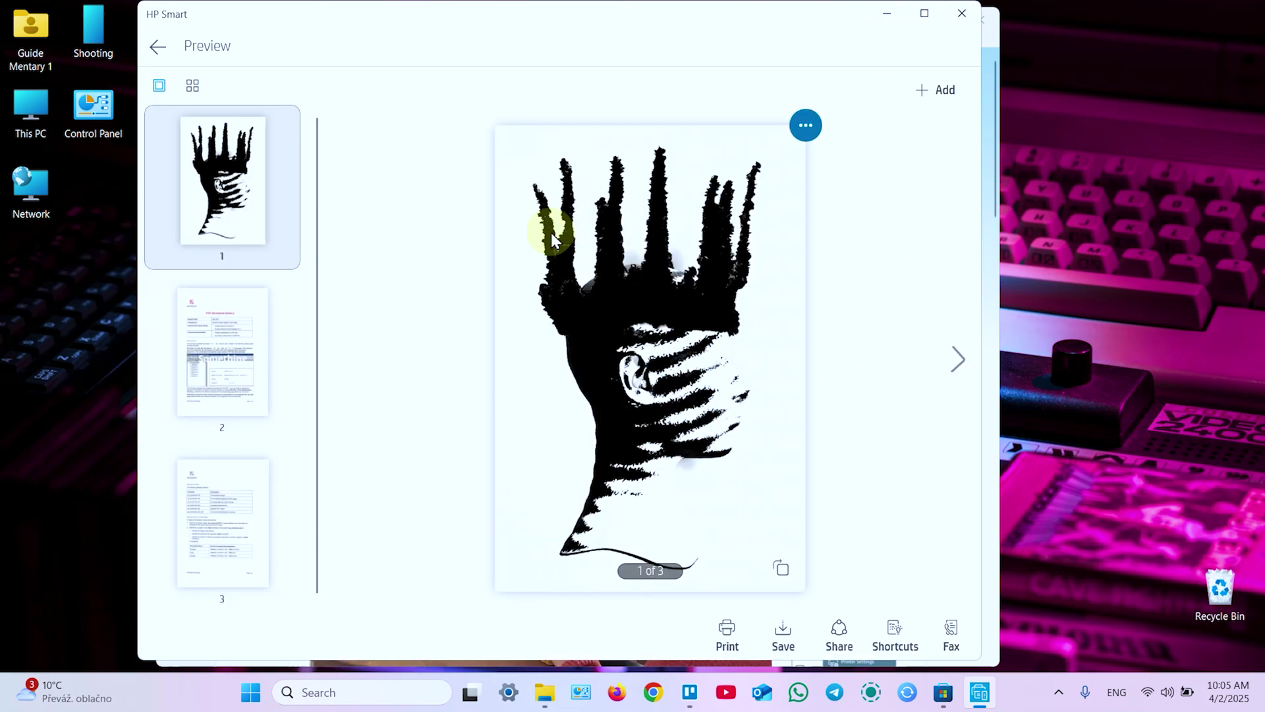
Back out of Preview and the Scan page to the HP Smart home page
{"action": "left_click", "coordinate": [157, 47]}
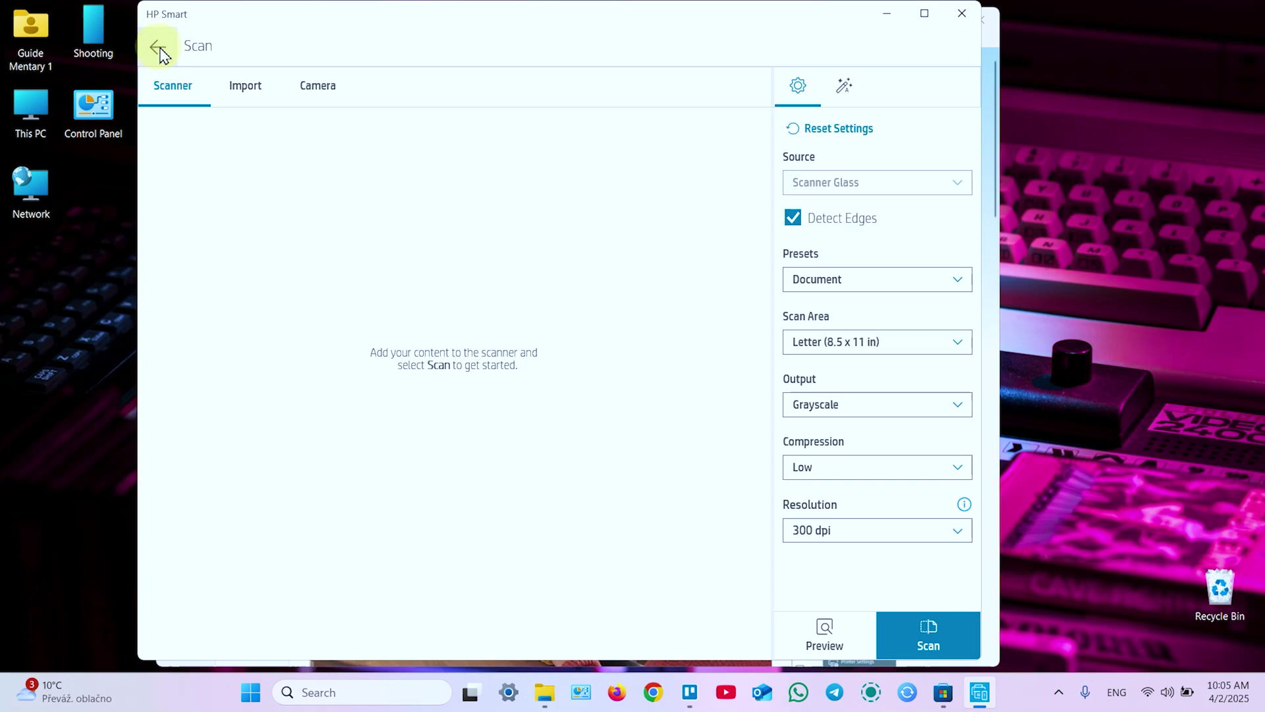
{"action": "left_click", "coordinate": [158, 48]}
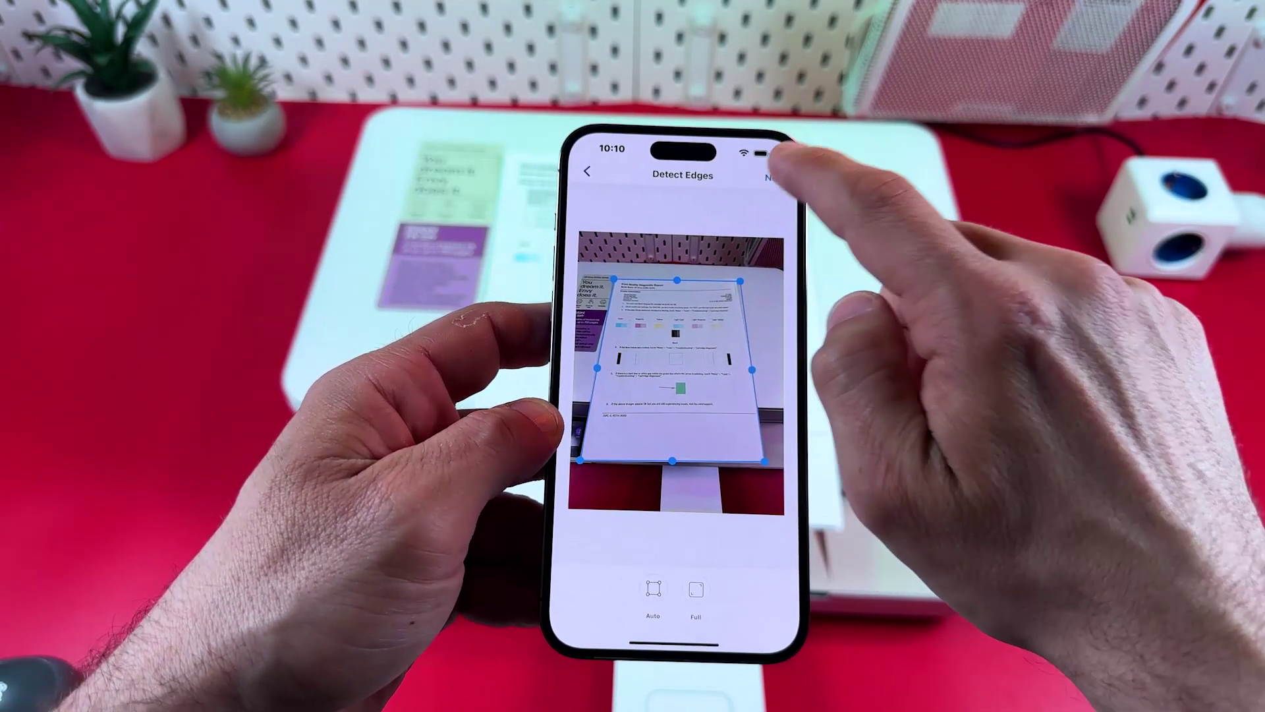
Accept the detected edges of the diagnostic report photo, then open and close its page options
{"action": "left_click", "coordinate": [738, 165]}
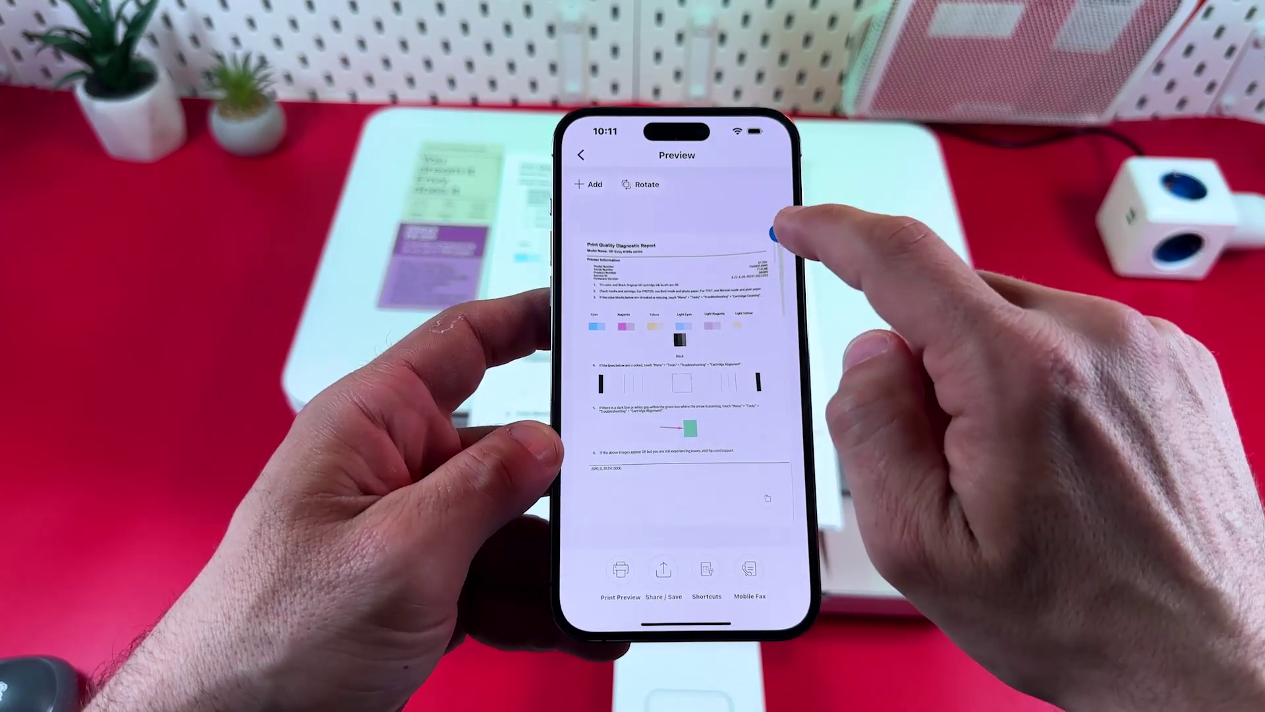
{"action": "left_click", "coordinate": [775, 234]}
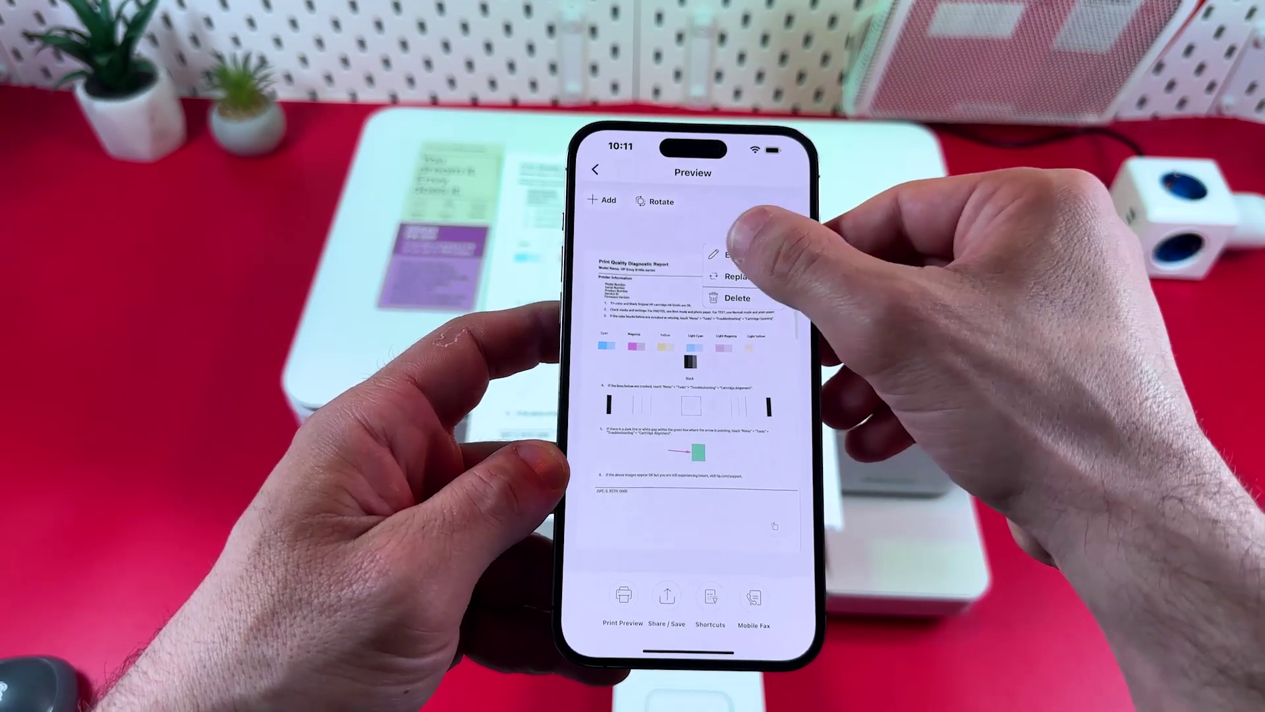
{"action": "left_click", "coordinate": [797, 254]}
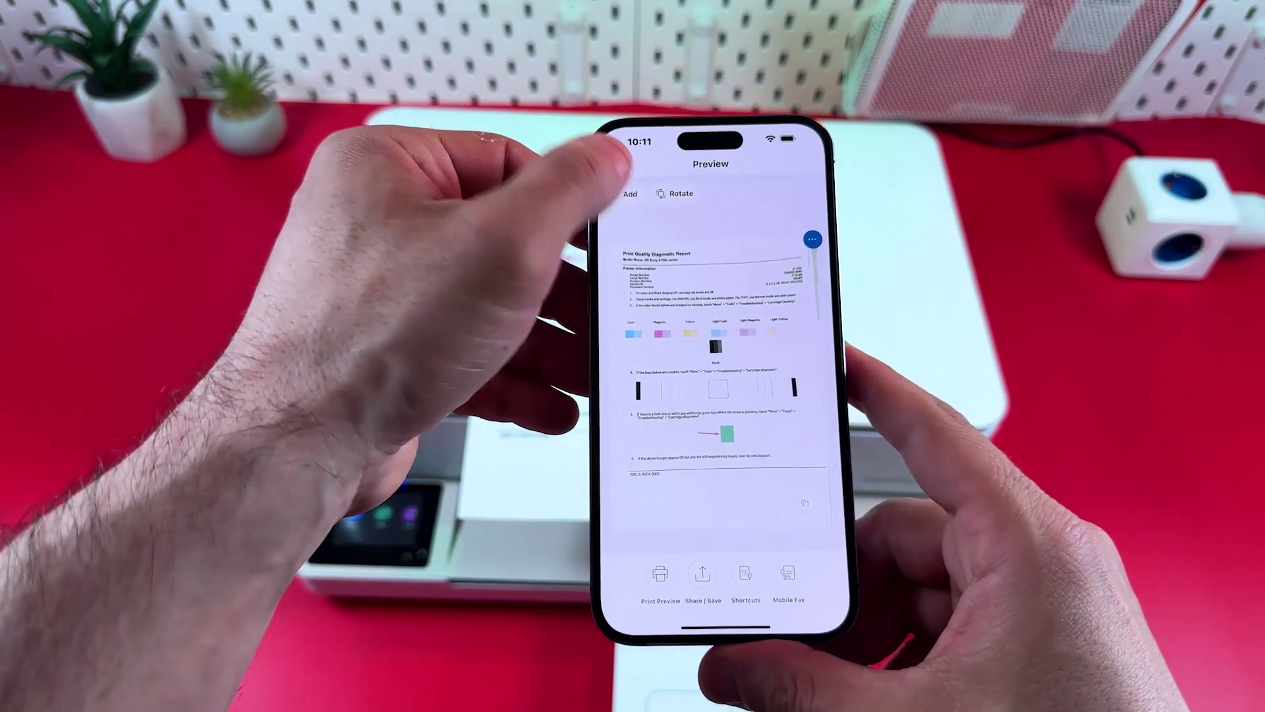
Return to the camera for another page and turn on Auto capture
{"action": "left_click", "coordinate": [613, 133]}
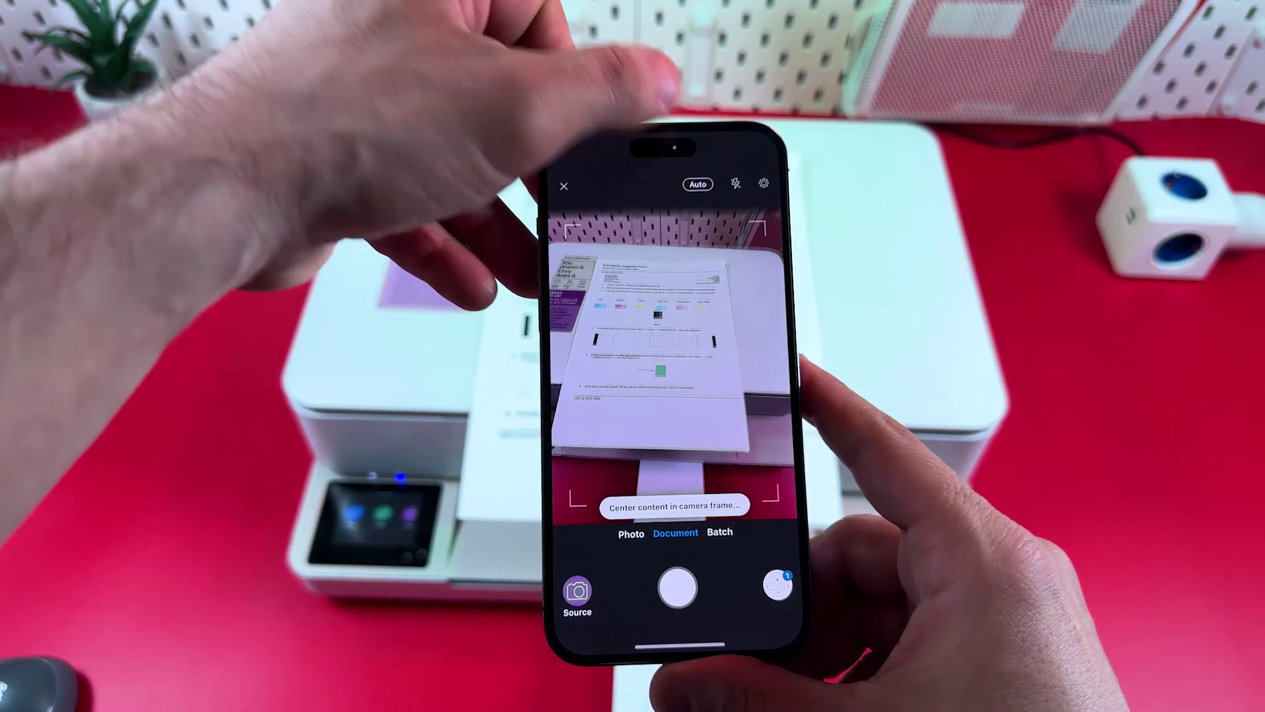
{"action": "left_click", "coordinate": [698, 184]}
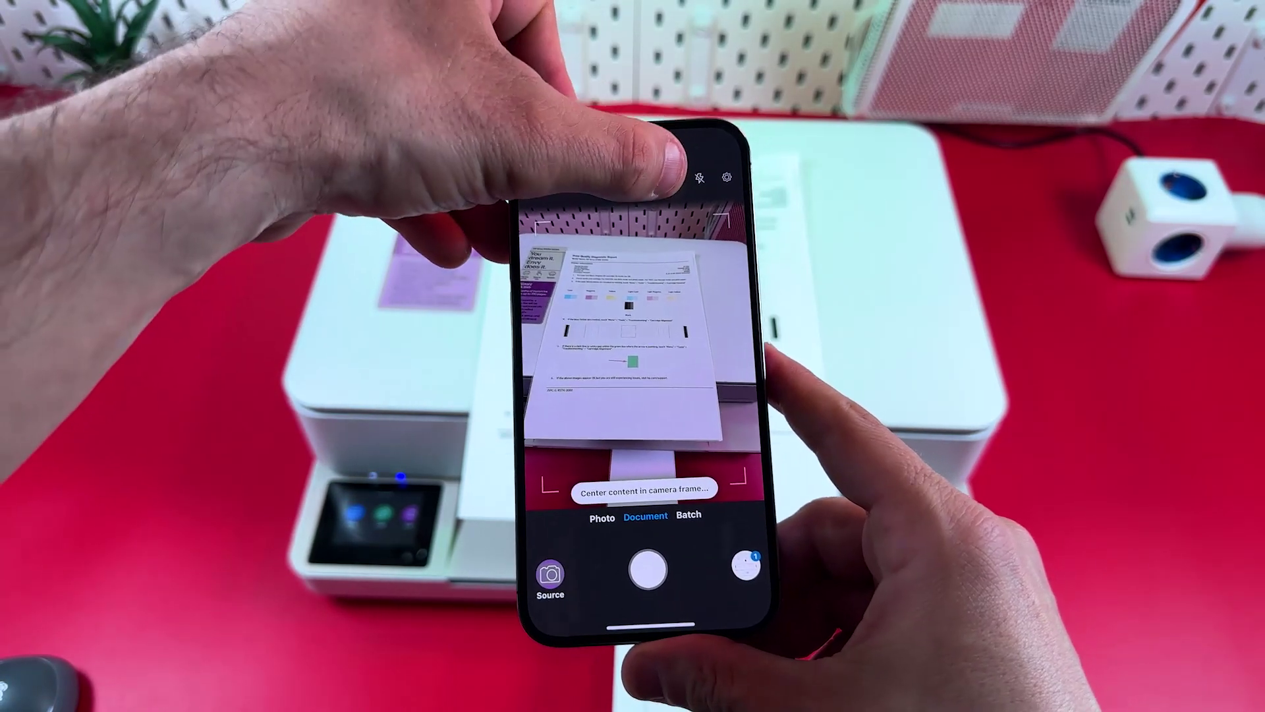